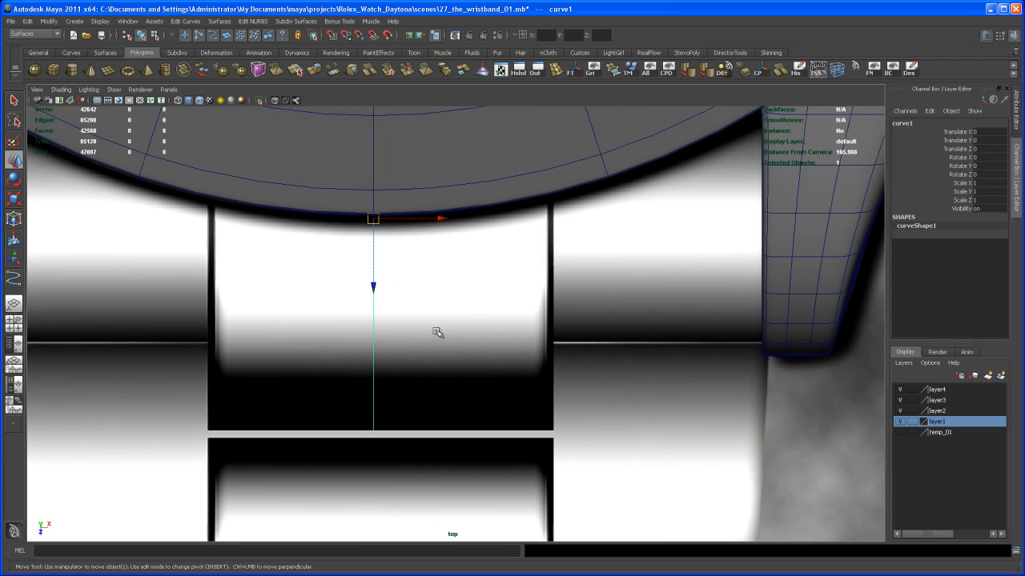
Step: Duplicate the link profile curve twice, placing one copy at Translate X 2.19 and the other midway at about 1.12
key(ctrl+d)
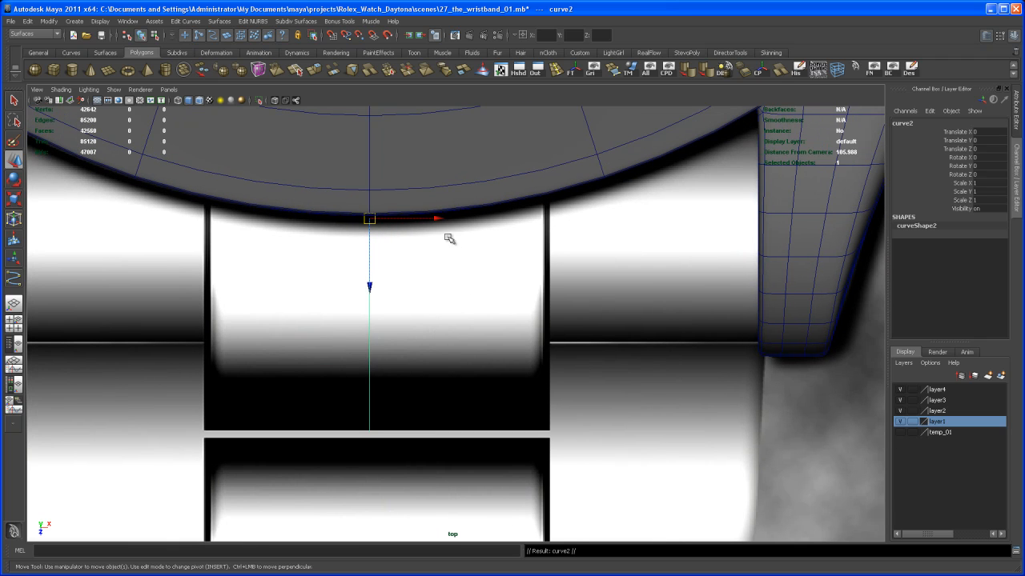
drag(438, 218, 606, 231)
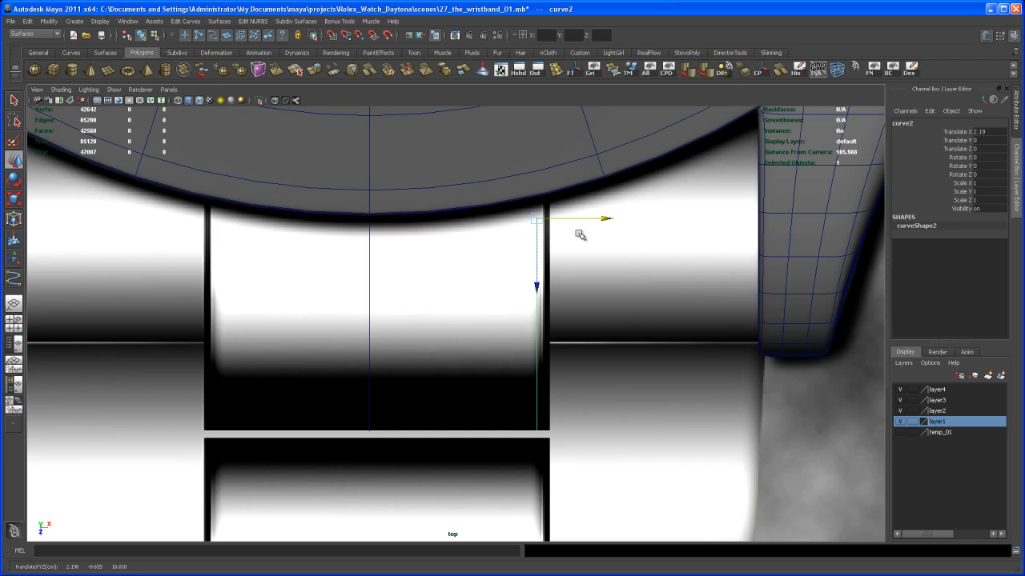
scroll(590, 262, up, 2)
alt+middle_drag(567, 251, 547, 283)
scroll(533, 306, up, 1)
scroll(523, 270, down, 1)
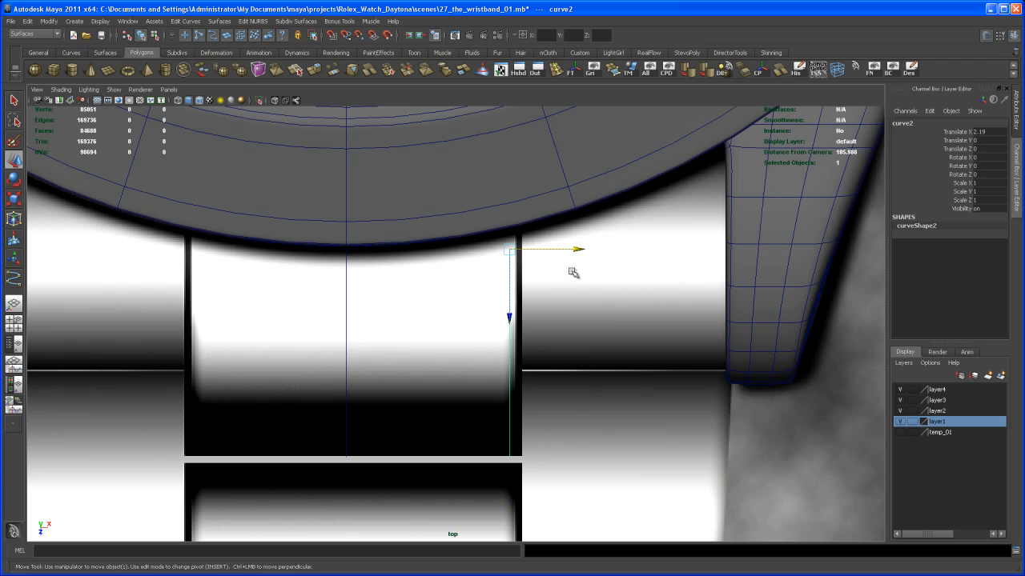
key(ctrl+d)
drag(582, 253, 499, 257)
Step: Select the three profile curves in order from the centre to the outer edge and loft a surface through them
key(space)
key(space)
alt+drag(625, 293, 546, 308)
mouse_move(546, 308)
alt+middle_down()
mouse_move(546, 294)
mouse_move(548, 303)
alt+middle_up()
alt+drag(547, 304, 549, 292)
alt+drag(318, 353, 309, 339)
click(317, 342)
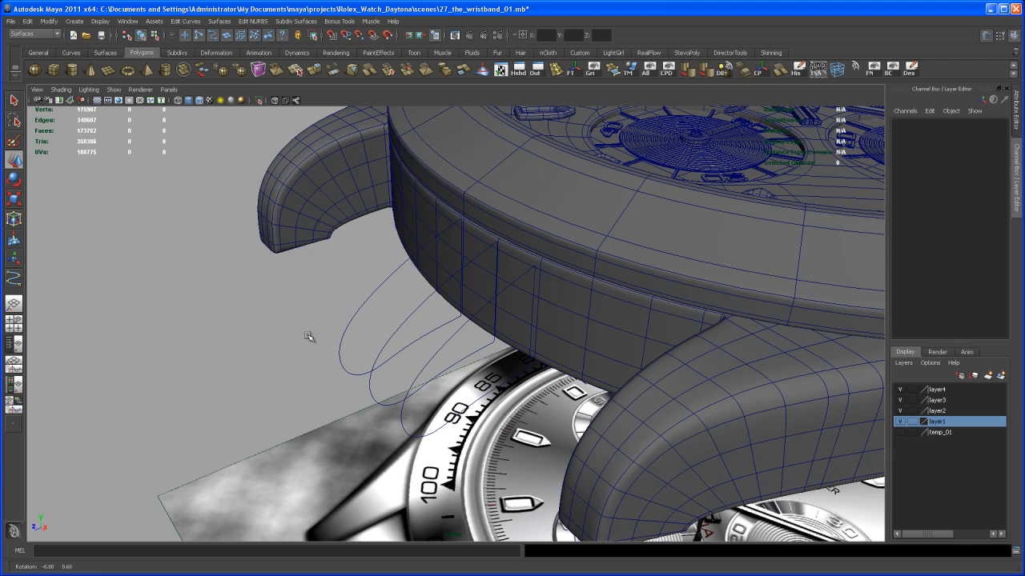
right_click(355, 307)
right_click(362, 288)
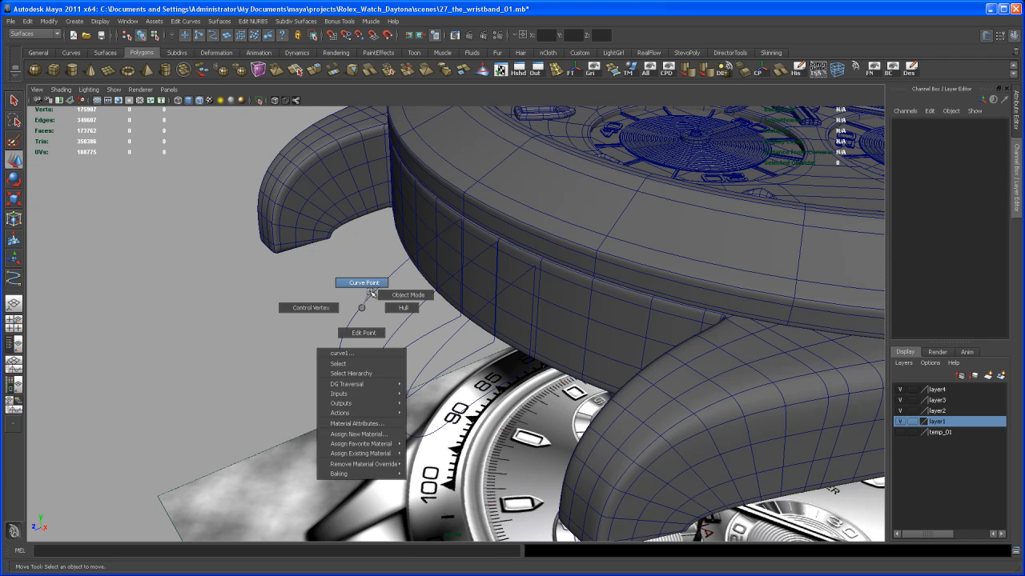
click(370, 299)
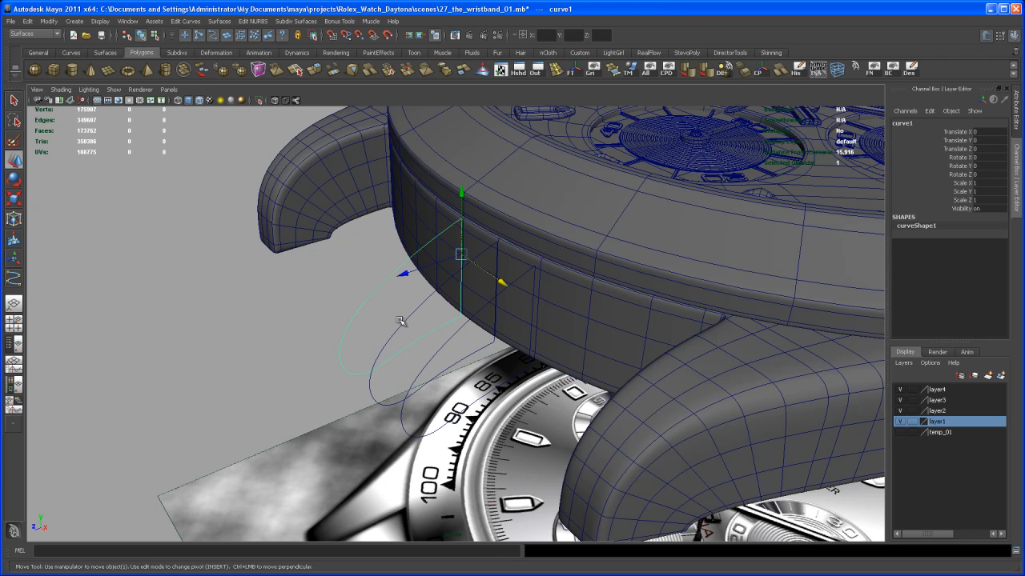
key(ctrl+d)
middle_drag(400, 317, 437, 359)
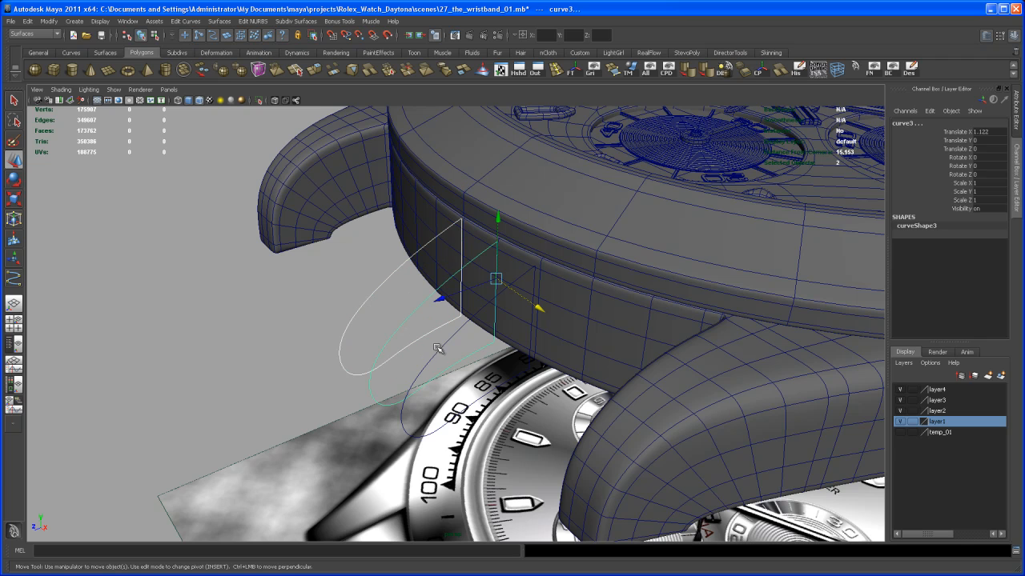
shift+click(439, 351)
alt+drag(370, 321, 399, 325)
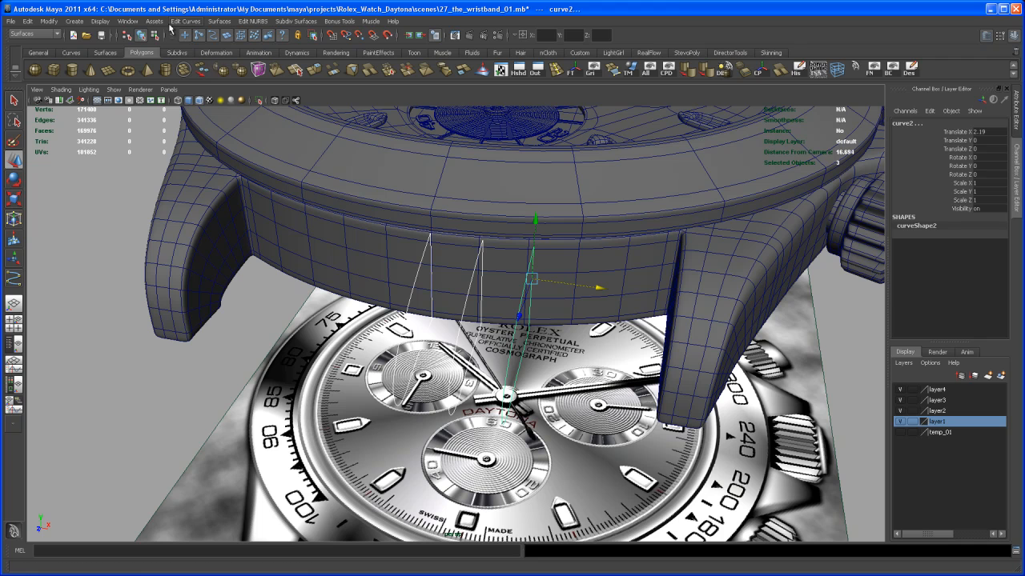
click(218, 22)
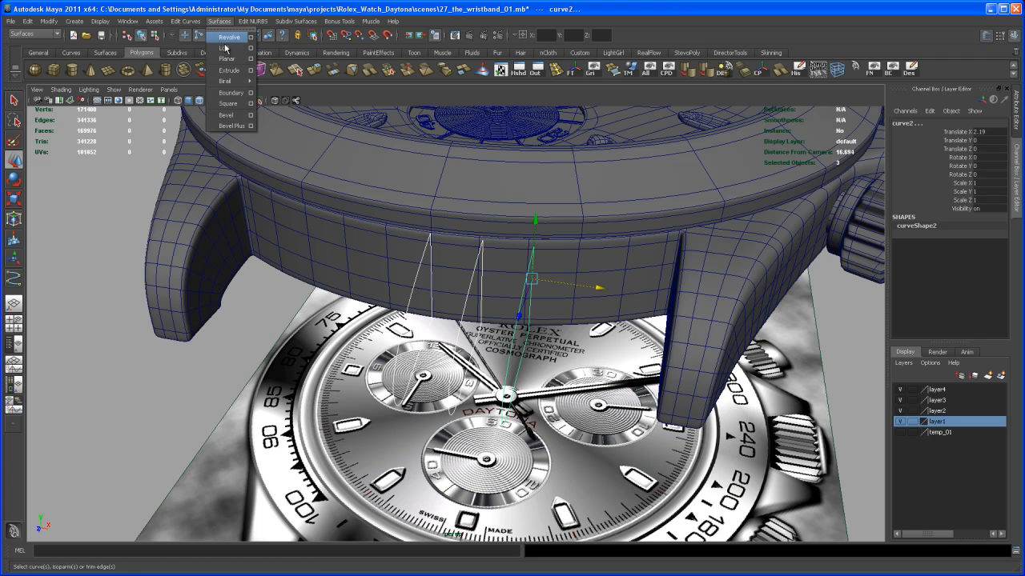
click(225, 48)
Step: Display the lofted surface's control vertices close up in the top view, at its outer corner beside the case
alt+drag(484, 353, 464, 320)
key(space)
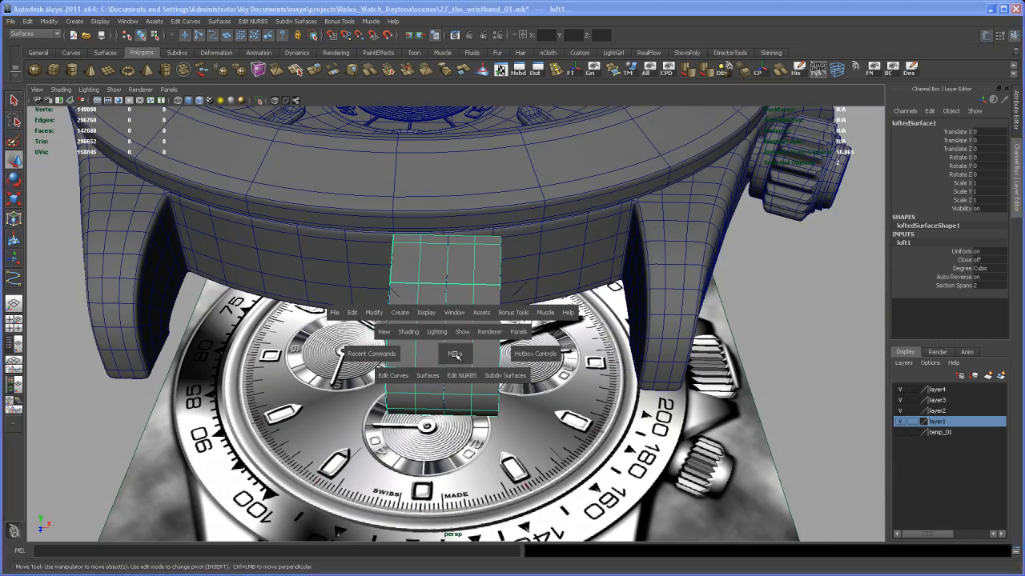
key(space)
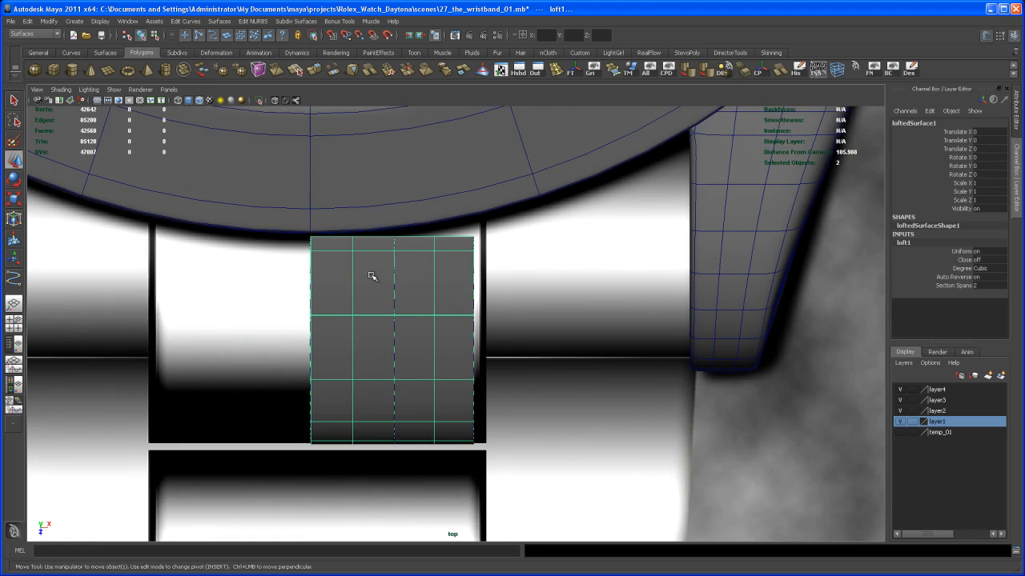
alt+right_drag(364, 275, 445, 327)
alt+middle_drag(446, 328, 444, 353)
alt+right_drag(444, 353, 581, 445)
alt+middle_drag(441, 307, 458, 366)
alt+right_drag(408, 312, 462, 341)
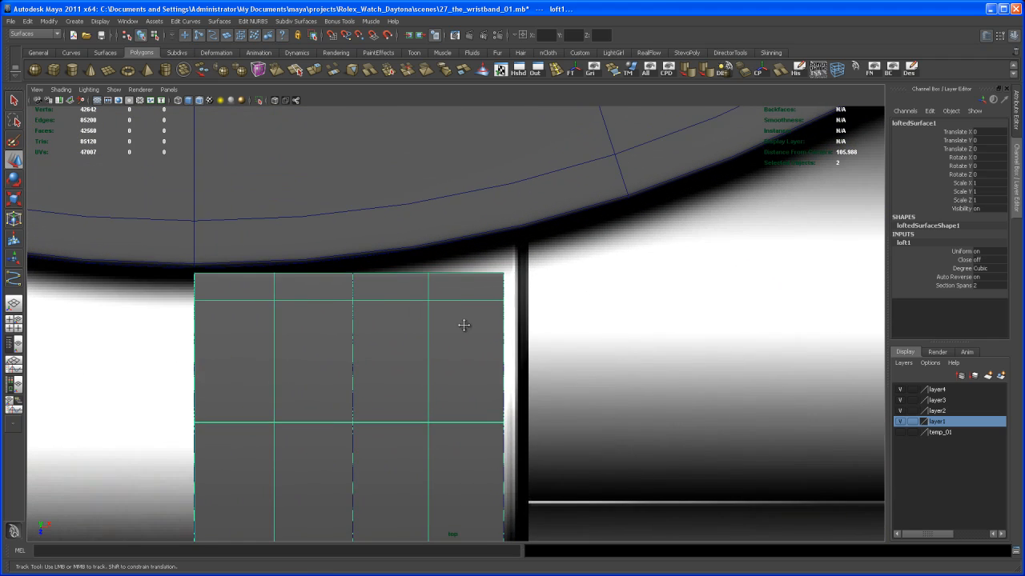
alt+middle_drag(462, 341, 465, 304)
right_drag(495, 274, 467, 267)
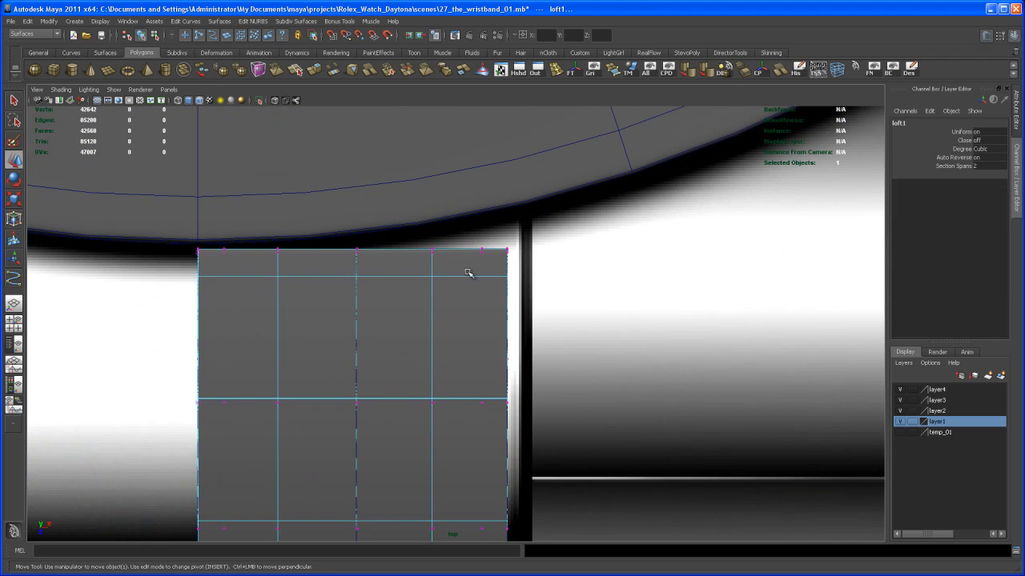
alt+middle_drag(480, 283, 476, 281)
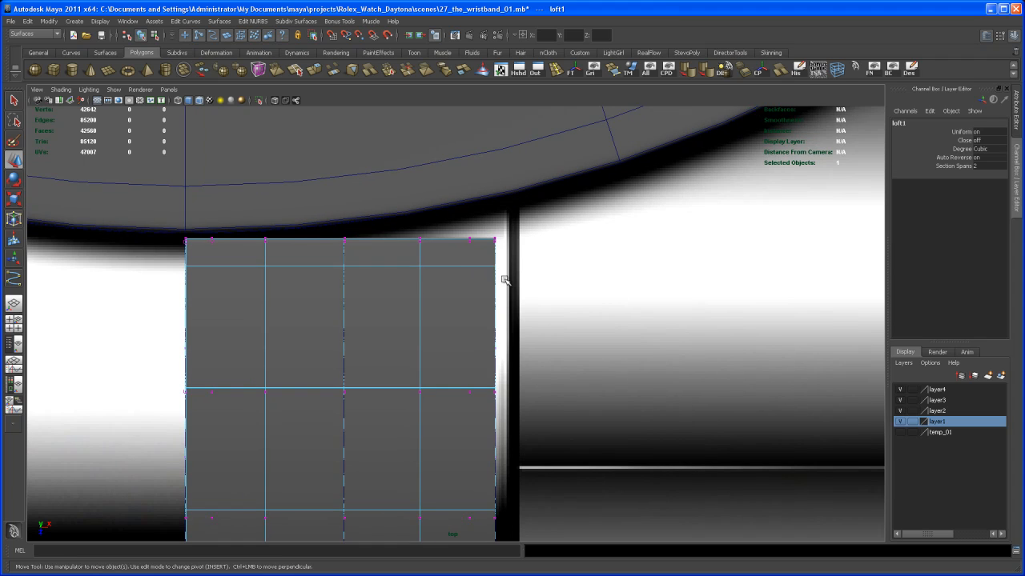
Step: Switch to the four-view layout and open an enlarged Outliner scrolled to the curves at the end of the list
key(space)
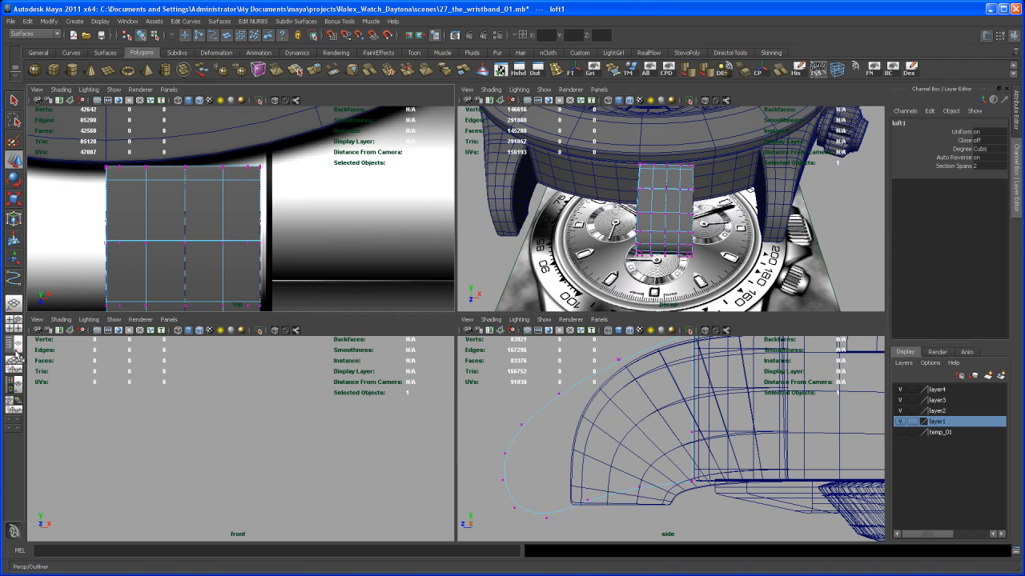
key(ctrl+o)
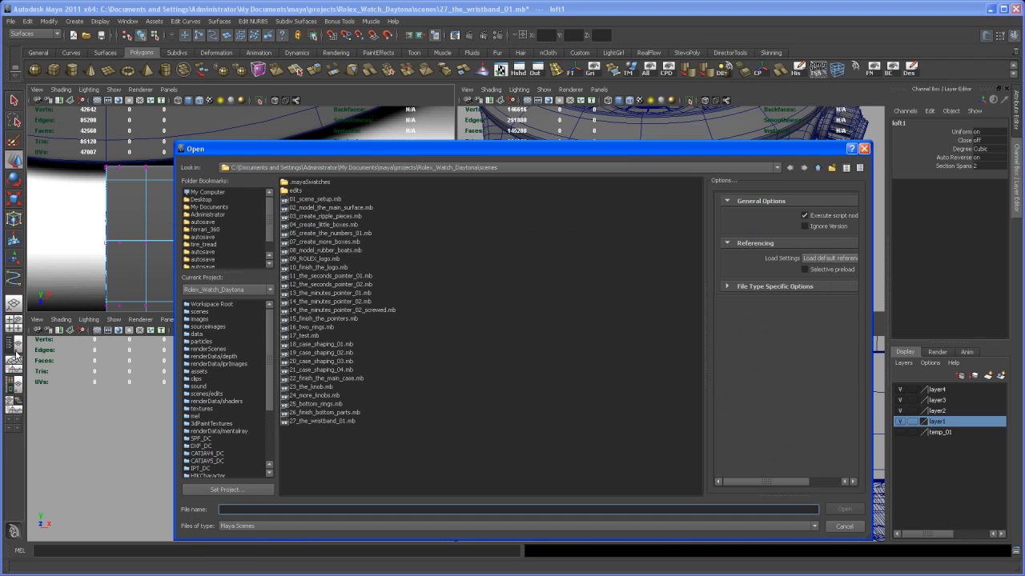
click(865, 150)
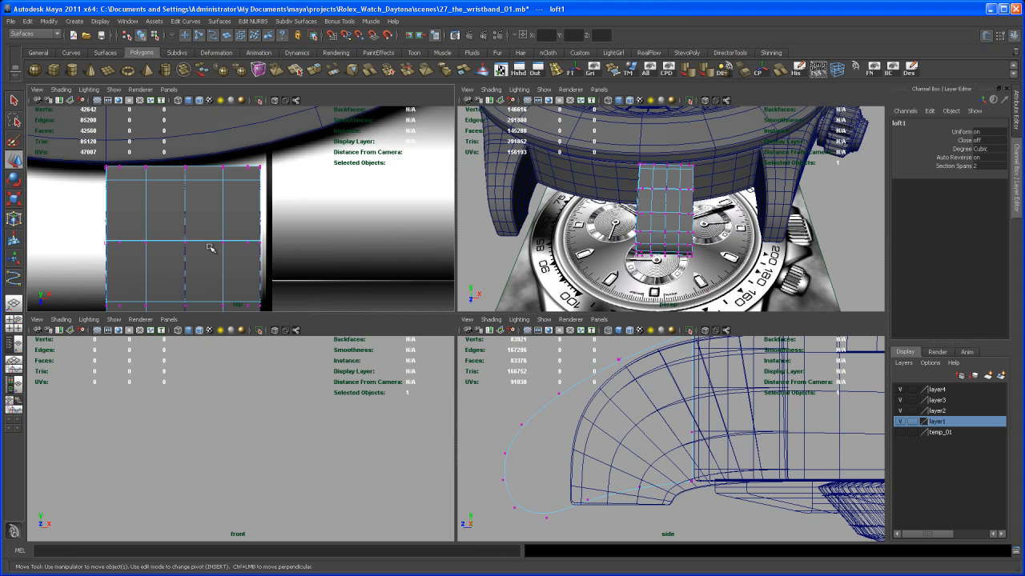
key(shift+o)
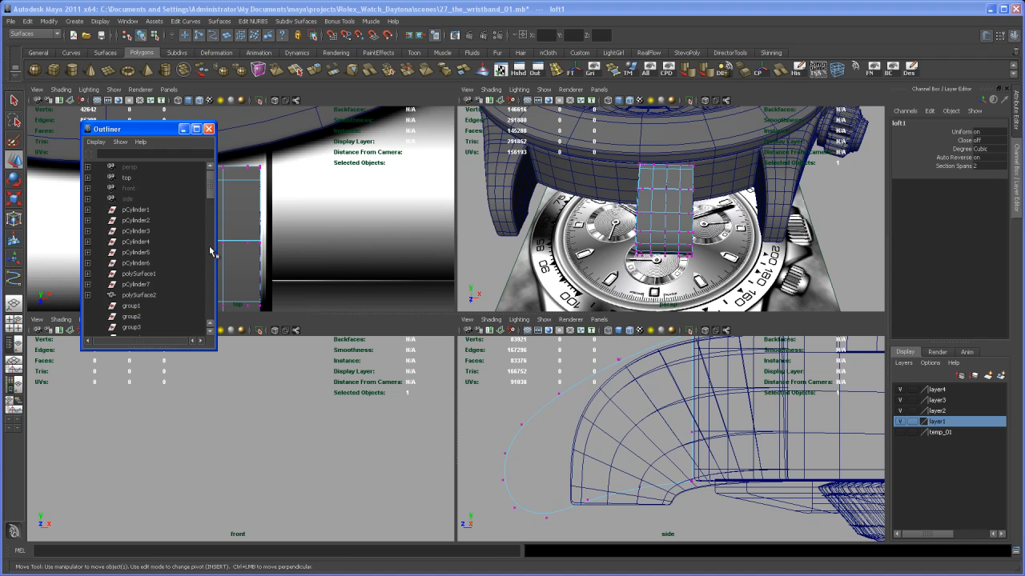
drag(160, 129, 174, 90)
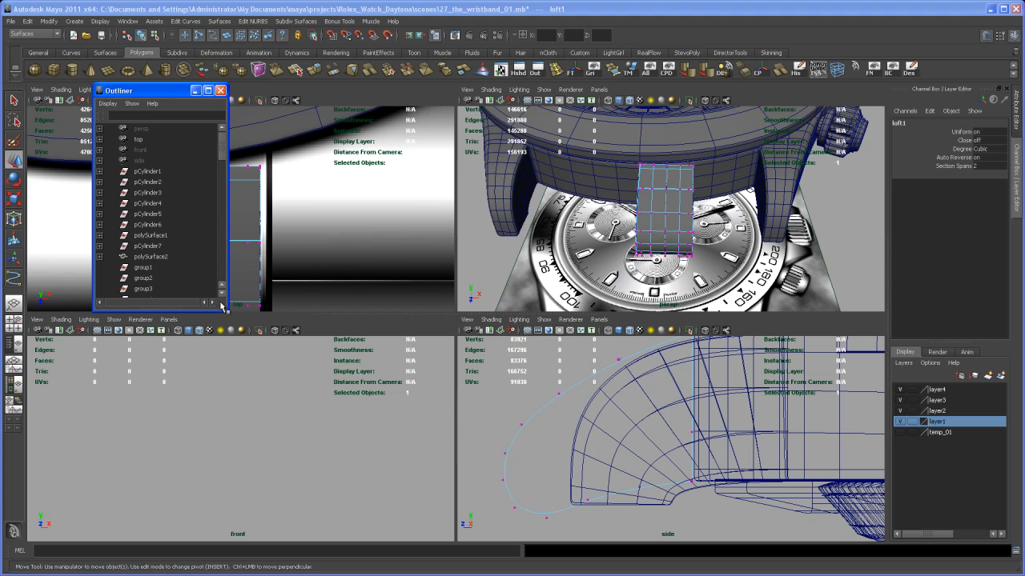
drag(222, 309, 255, 532)
drag(250, 238, 261, 473)
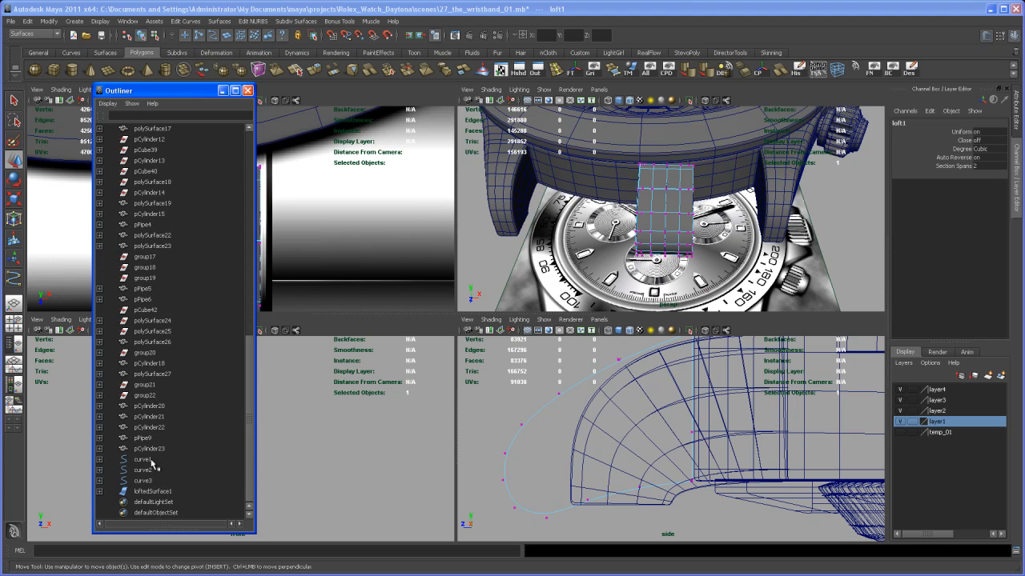
Step: Move the case-side control vertices of curve2 along Z to about 9.8 so the link's outer corner follows the case
click(144, 470)
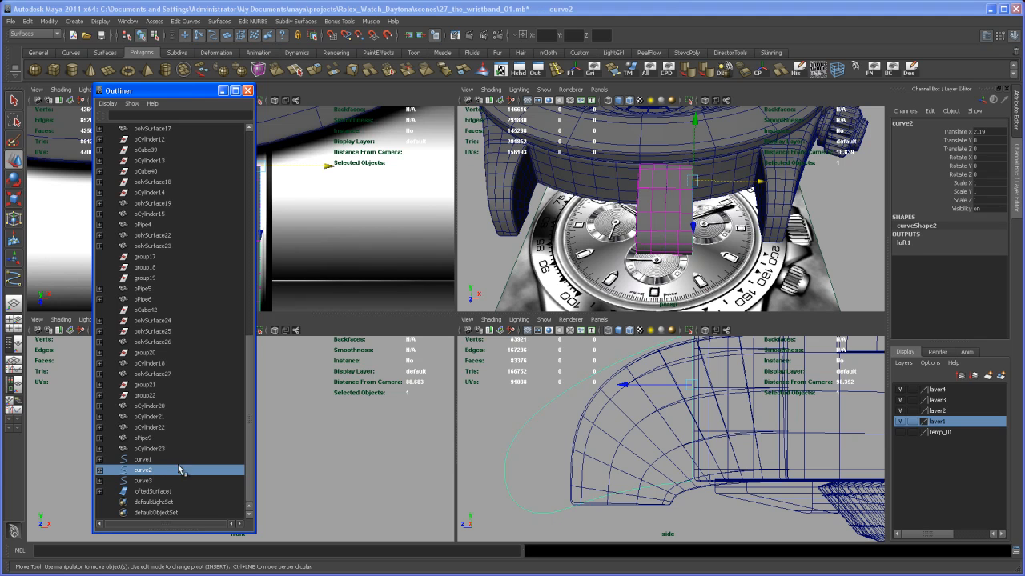
alt+drag(646, 209, 570, 227)
drag(196, 91, 512, 28)
alt+right_drag(272, 200, 321, 253)
alt+middle_drag(320, 254, 285, 251)
alt+right_drag(286, 252, 268, 198)
drag(240, 164, 279, 198)
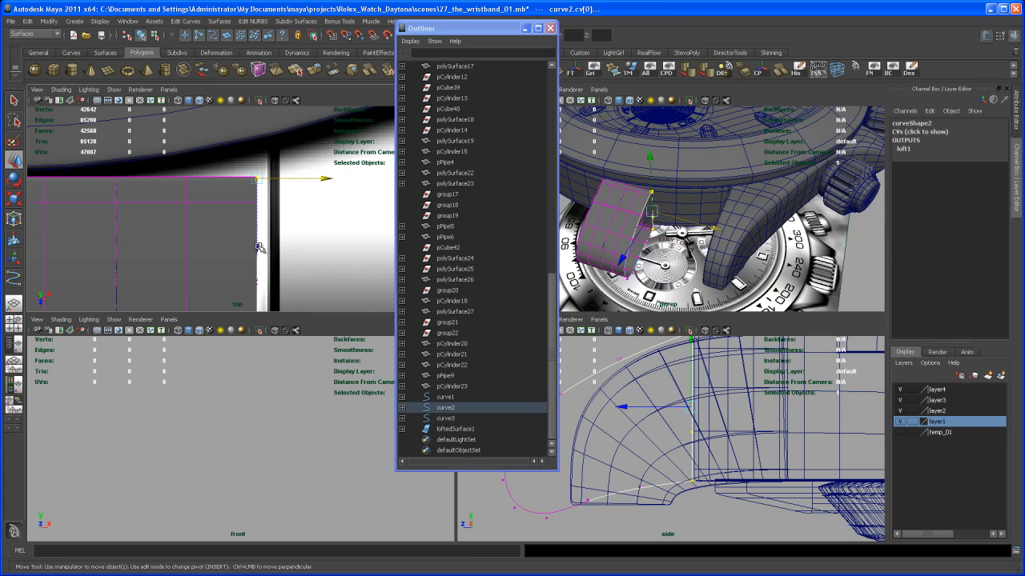
middle_drag(257, 248, 261, 220)
drag(261, 218, 260, 217)
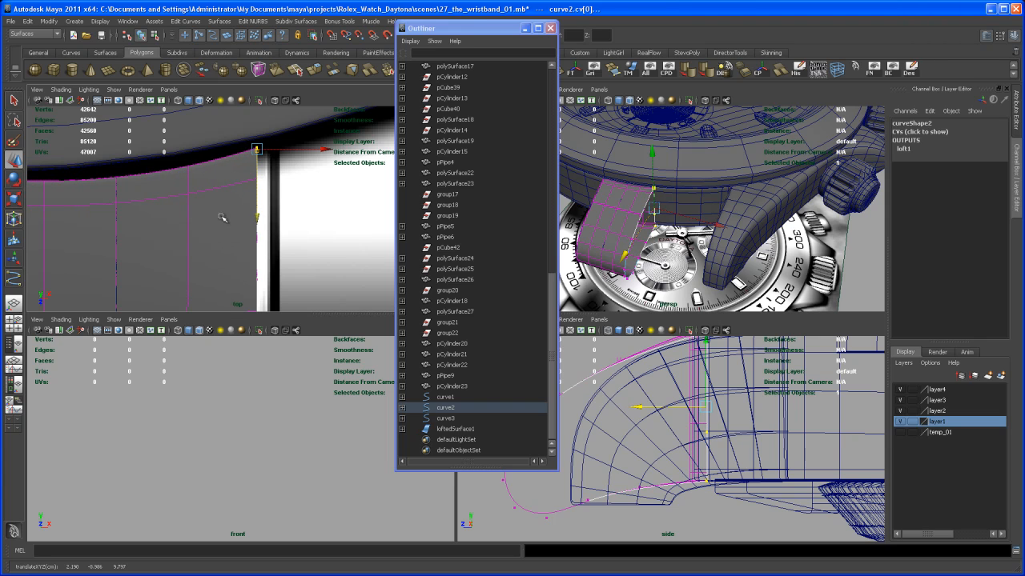
alt+middle_drag(251, 218, 313, 224)
alt+right_drag(291, 215, 286, 208)
alt+middle_drag(322, 211, 319, 195)
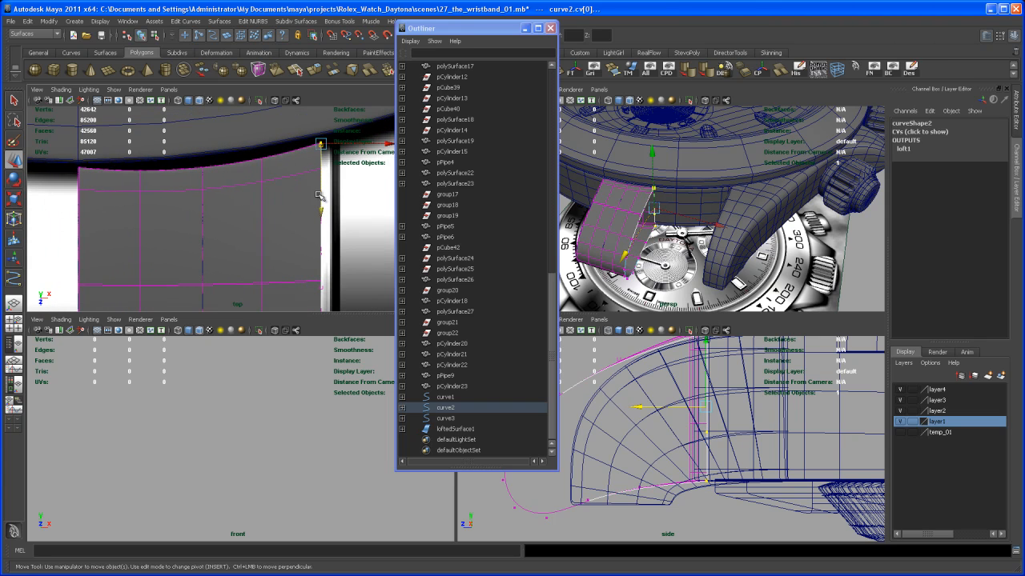
click(449, 419)
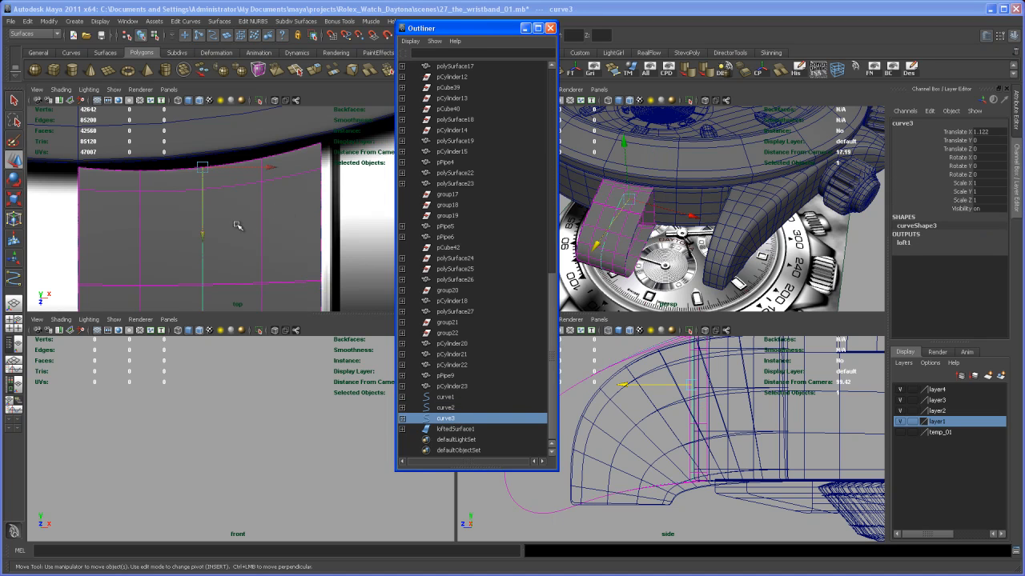
alt+middle_drag(248, 257, 251, 220)
alt+right_drag(251, 220, 226, 219)
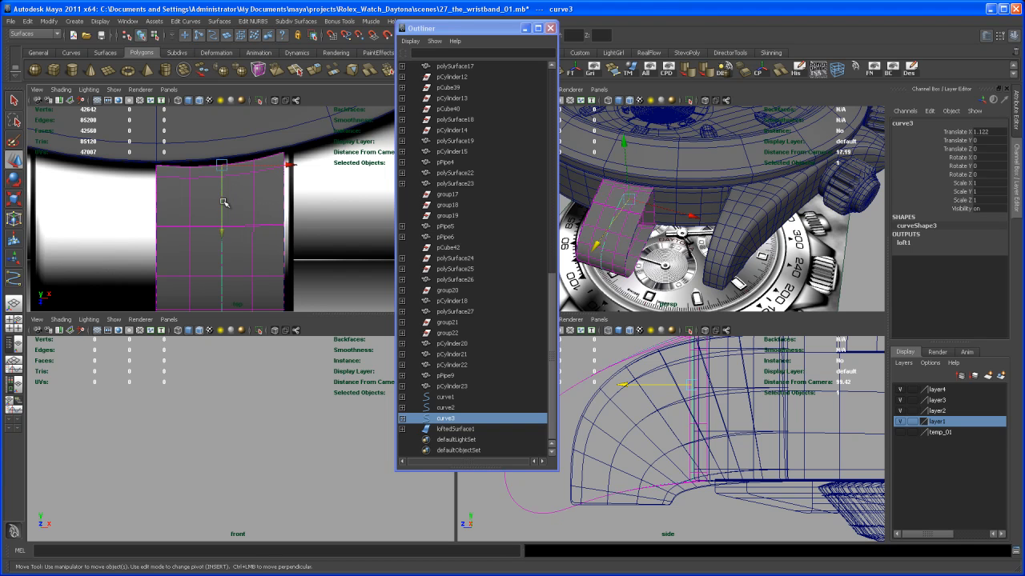
alt+drag(650, 257, 660, 261)
alt+right_drag(660, 261, 680, 262)
alt+drag(681, 263, 642, 237)
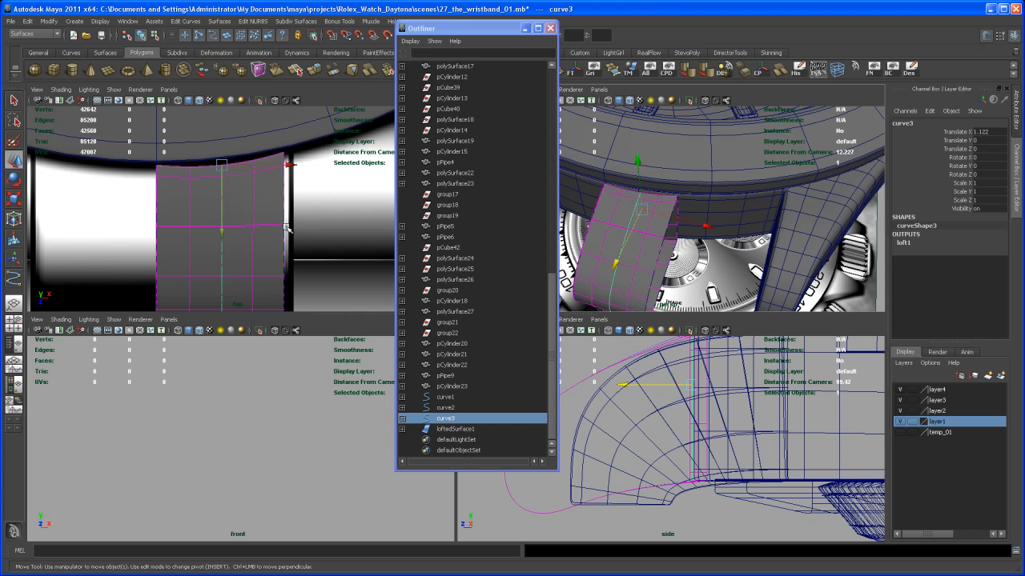
right_drag(267, 204, 210, 196)
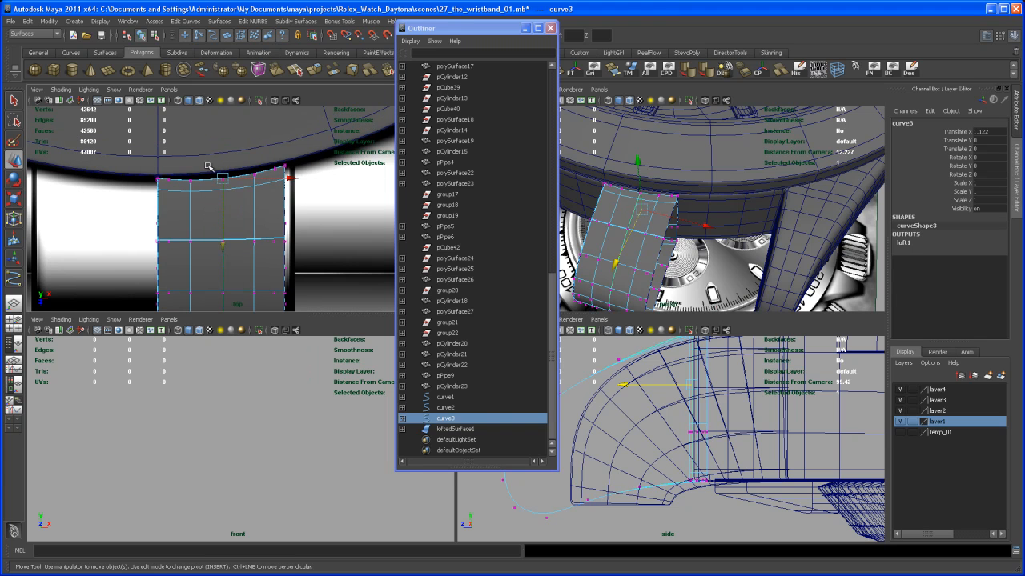
Step: Move the case-side control vertices of curve3 along Z to about 9.95 so the link's middle follows the case curvature
click(446, 421)
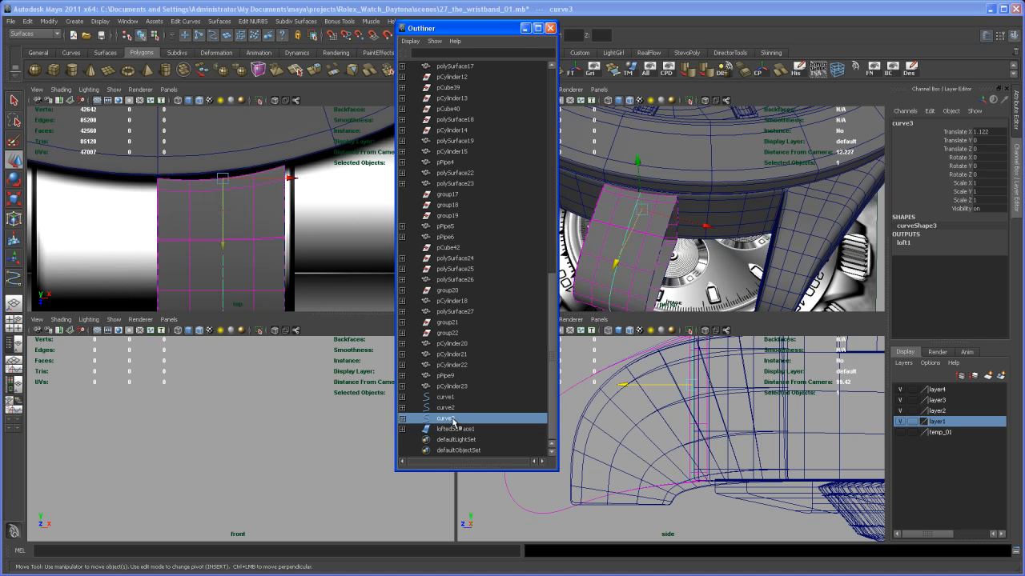
right_drag(695, 270, 650, 276)
drag(206, 157, 234, 193)
alt+right_drag(234, 193, 296, 274)
alt+middle_drag(248, 230, 245, 267)
alt+right_drag(245, 267, 257, 272)
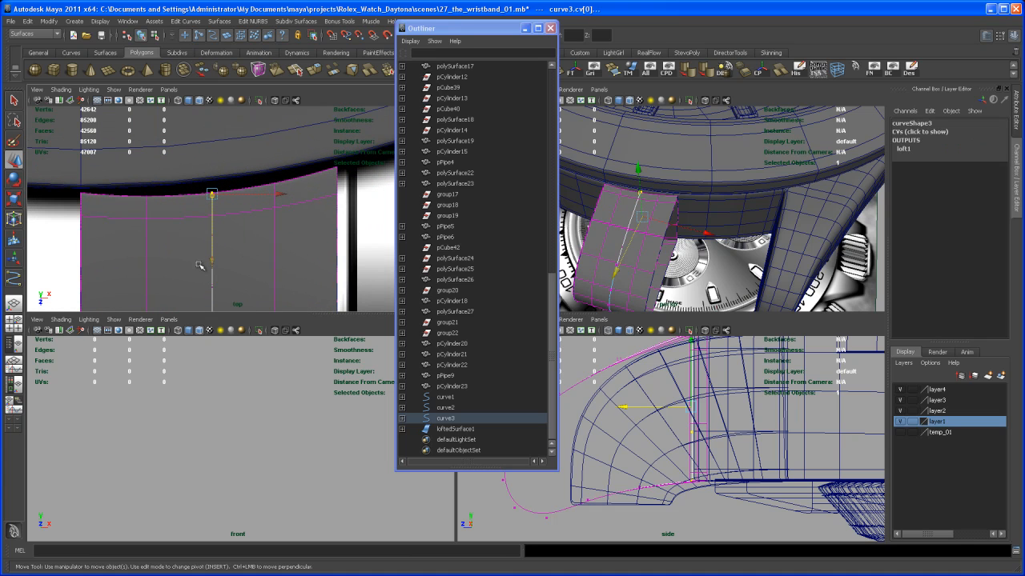
mouse_move(213, 261)
mouse_down()
mouse_move(215, 234)
mouse_move(217, 253)
mouse_up()
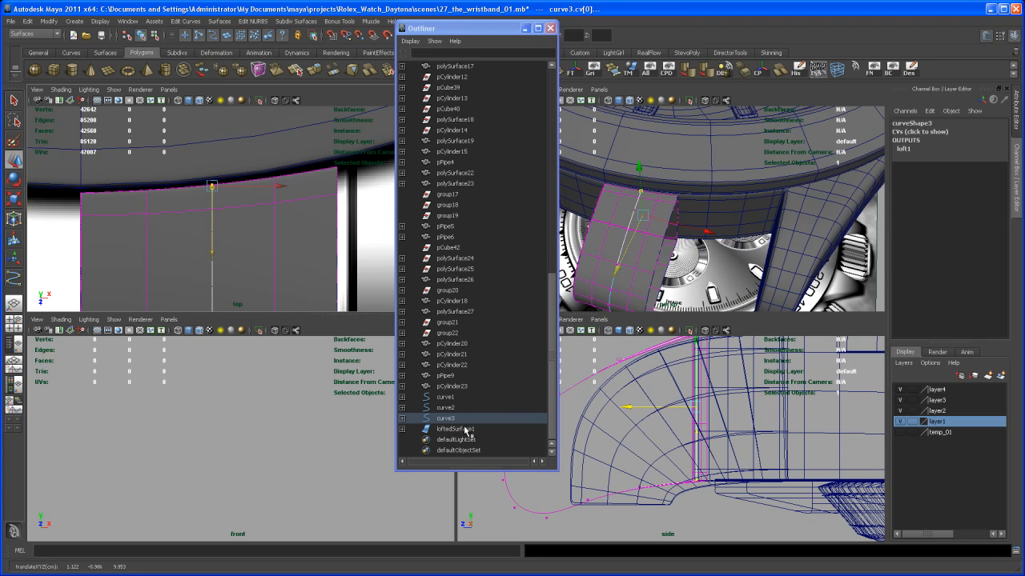
Step: Fine-tune the Z position of curve2's case-side control vertices against the case edge in the top view
click(451, 408)
right_drag(360, 223, 335, 225)
alt+middle_drag(332, 225, 290, 245)
alt+right_drag(290, 244, 364, 271)
drag(297, 162, 319, 189)
drag(312, 244, 313, 242)
alt+middle_drag(283, 231, 364, 226)
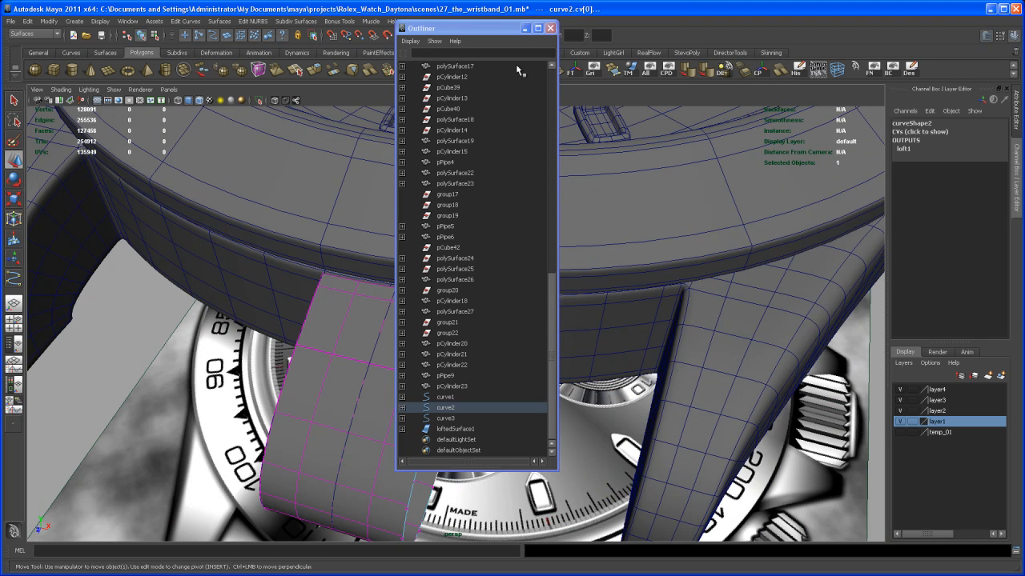
Step: Minimize the Outliner, select the lofted surface in the full perspective view and check its fit against the case from several angles
key(space)
click(526, 28)
alt+drag(544, 347, 452, 345)
key(q)
right_drag(434, 334, 450, 323)
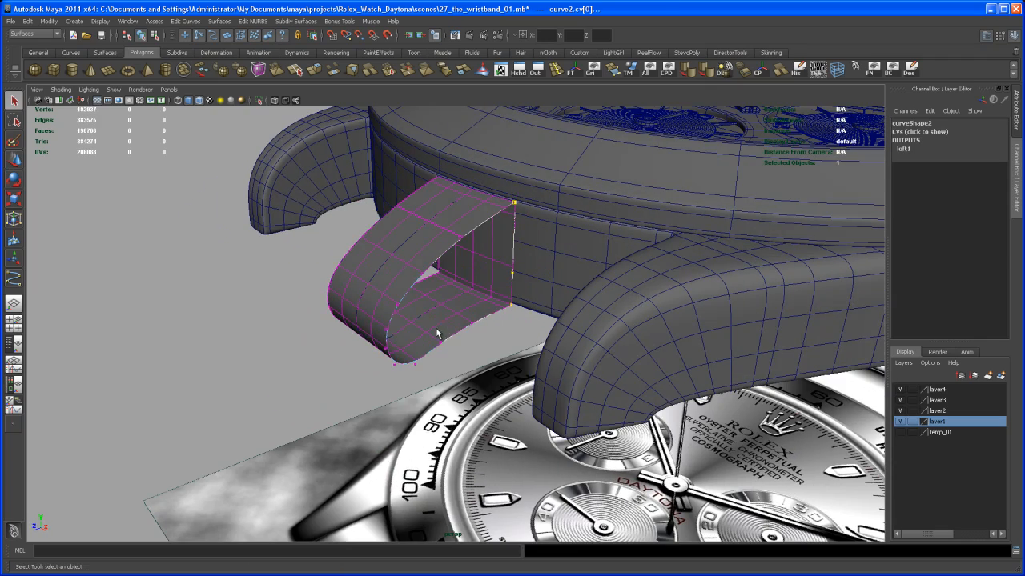
click(437, 326)
alt+drag(463, 355, 484, 291)
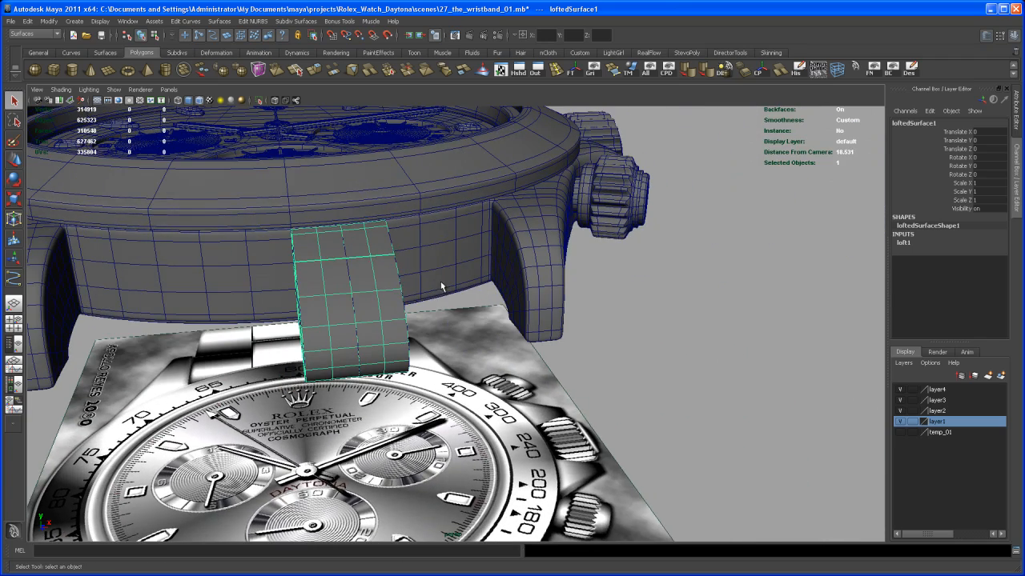
alt+drag(437, 267, 413, 334)
alt+right_drag(414, 332, 447, 346)
alt+drag(447, 346, 424, 330)
alt+right_drag(393, 320, 419, 336)
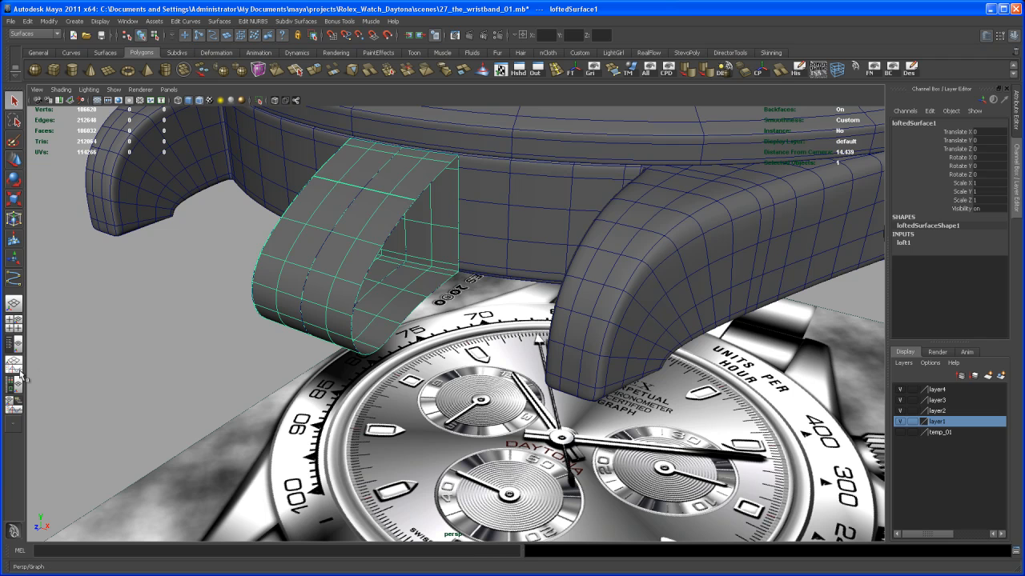
Step: Restore the four-view layout and duplicate curve2, the profile curve at the link's outer edge
click(21, 346)
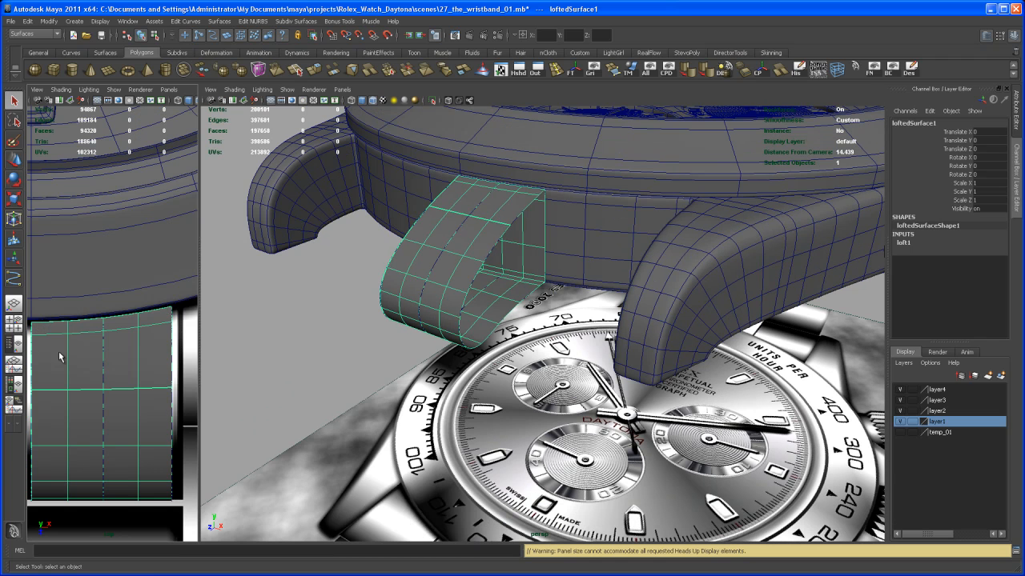
click(14, 323)
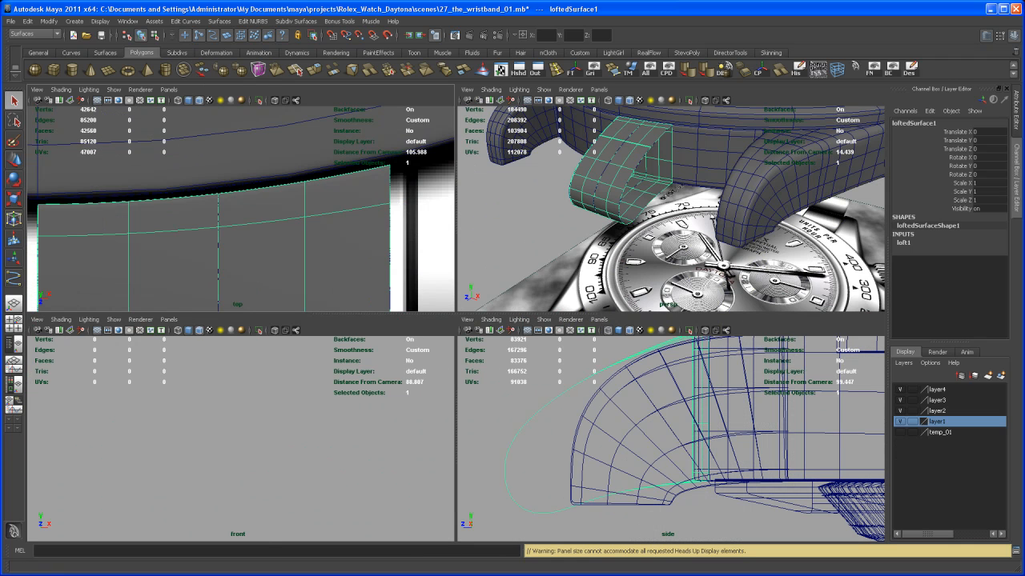
click(536, 70)
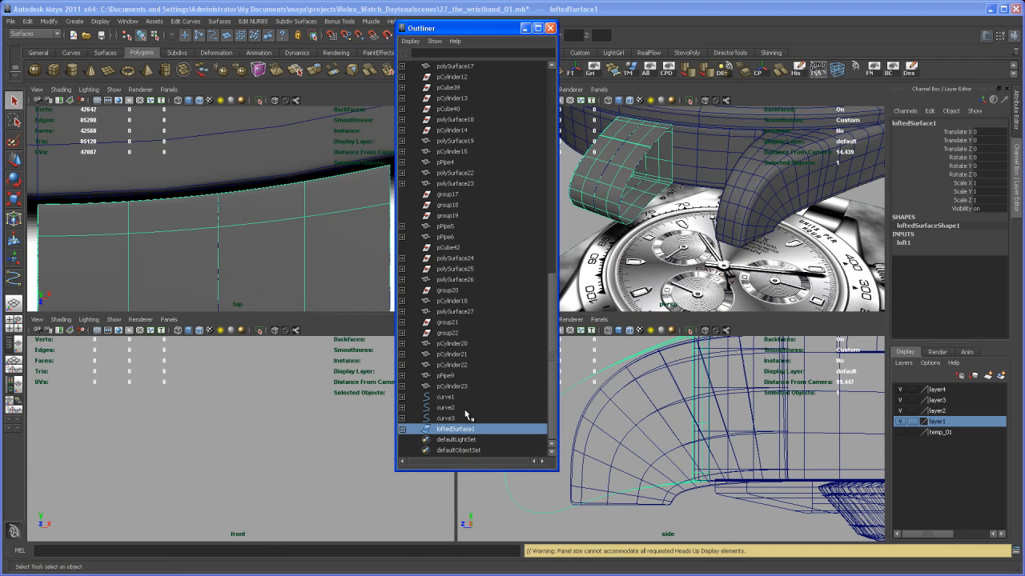
click(445, 408)
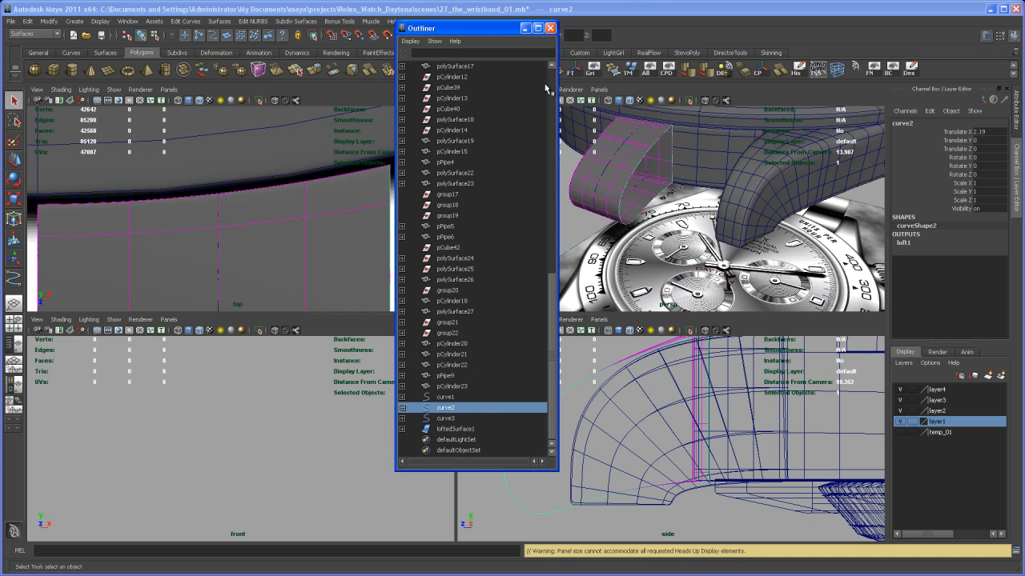
click(550, 28)
key(space)
mouse_move(496, 309)
alt+mouse_down()
mouse_move(490, 319)
mouse_move(506, 320)
alt+mouse_up()
key(w)
alt+drag(450, 270, 461, 318)
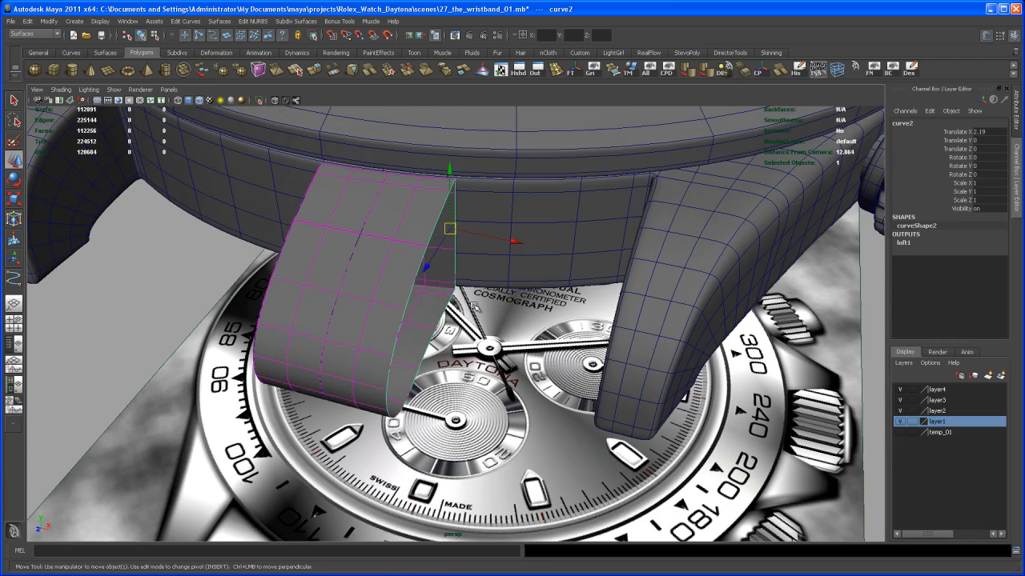
key(ctrl+d)
Step: Move the duplicated curve in the top view to X 2.374 and Z -0.025, at the start of the outer link on the reference image
key(space)
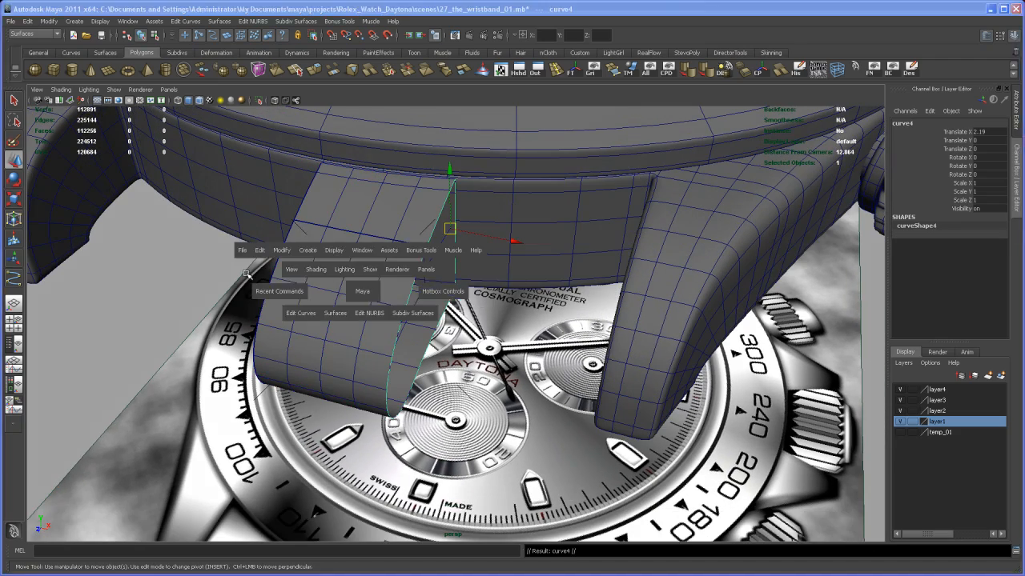
key(space)
key(space)
alt+right_drag(524, 301, 440, 276)
alt+middle_drag(440, 276, 296, 201)
alt+right_drag(392, 261, 408, 267)
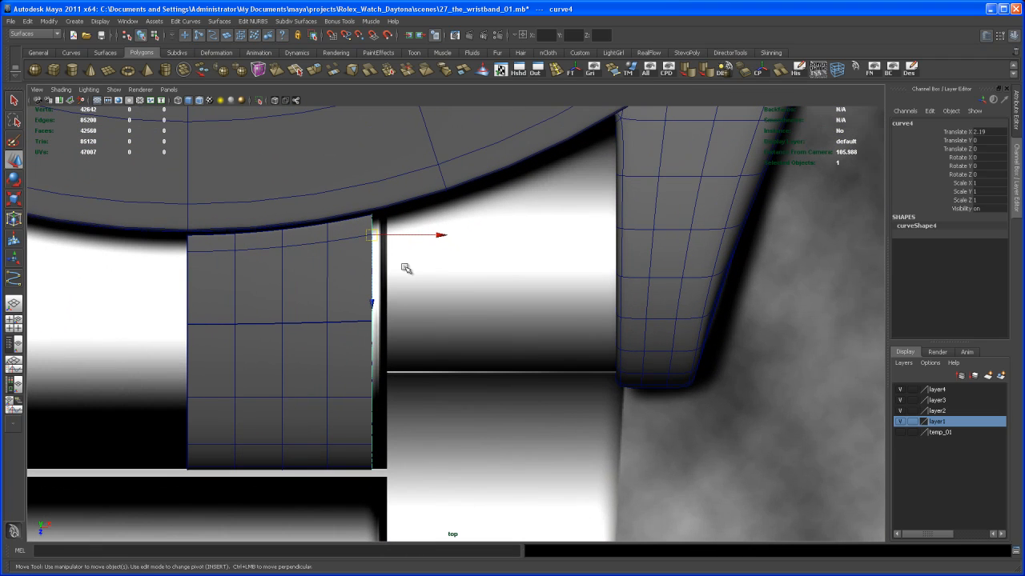
click(441, 237)
drag(456, 238, 455, 239)
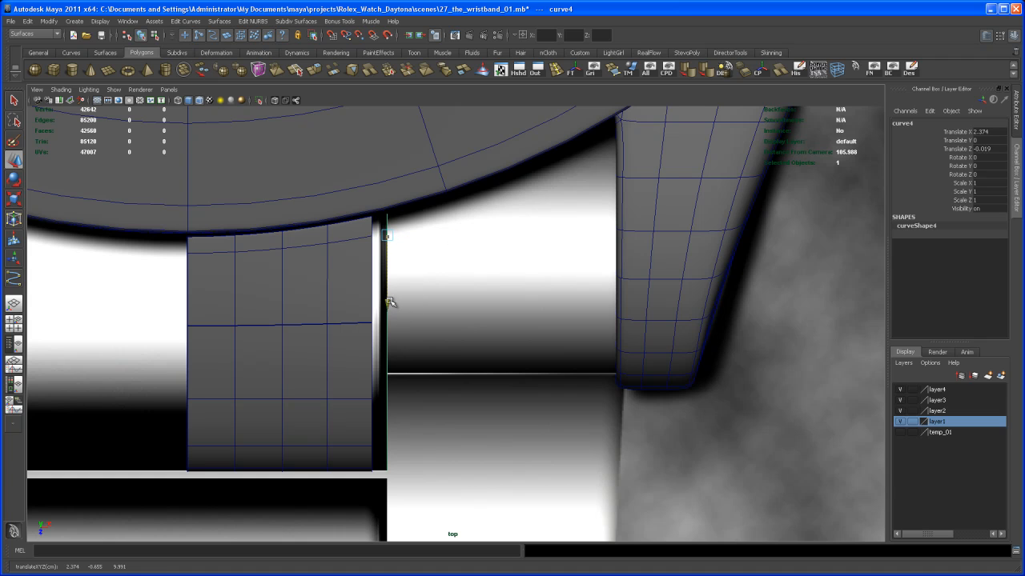
alt+right_drag(380, 221, 462, 307)
mouse_move(442, 302)
alt+middle_down()
mouse_move(467, 287)
mouse_move(457, 309)
alt+middle_up()
key(space)
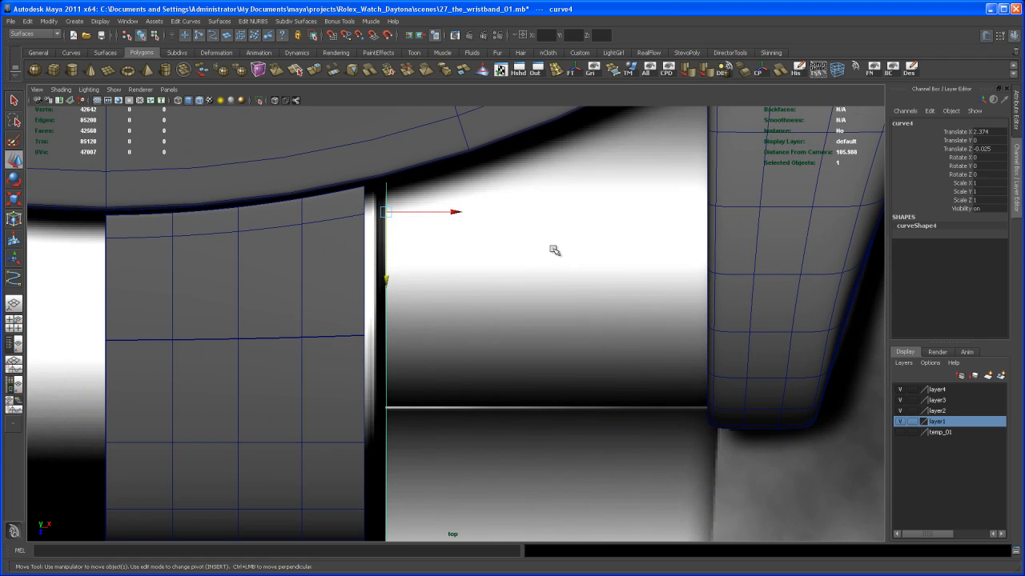
Step: Switch to Firefox to examine the wristband on the Rolex Cosmograph Daytona page, and return to Maya
key(space)
alt+drag(604, 300, 535, 358)
key(alt+Tab)
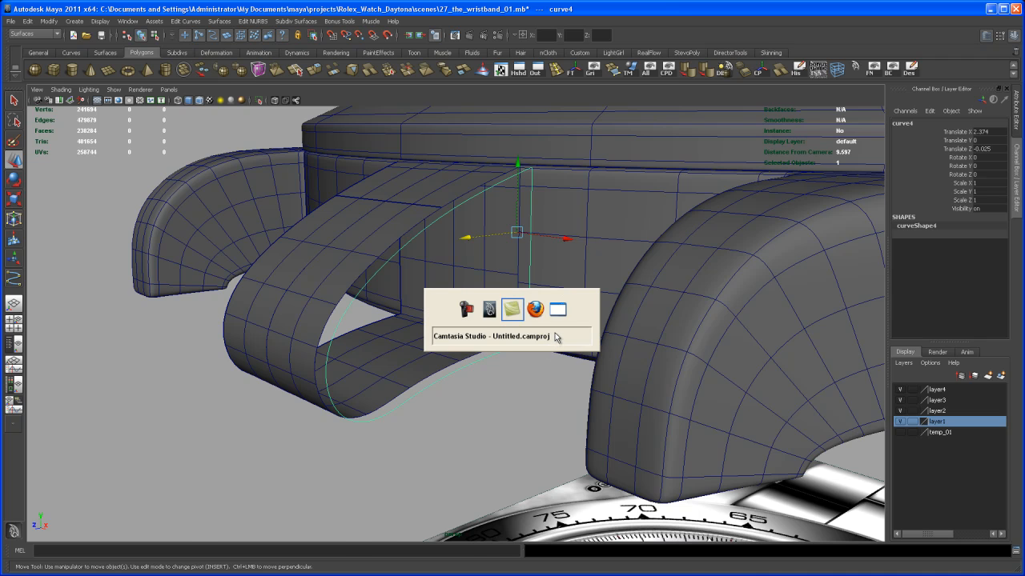
key(alt+Tab)
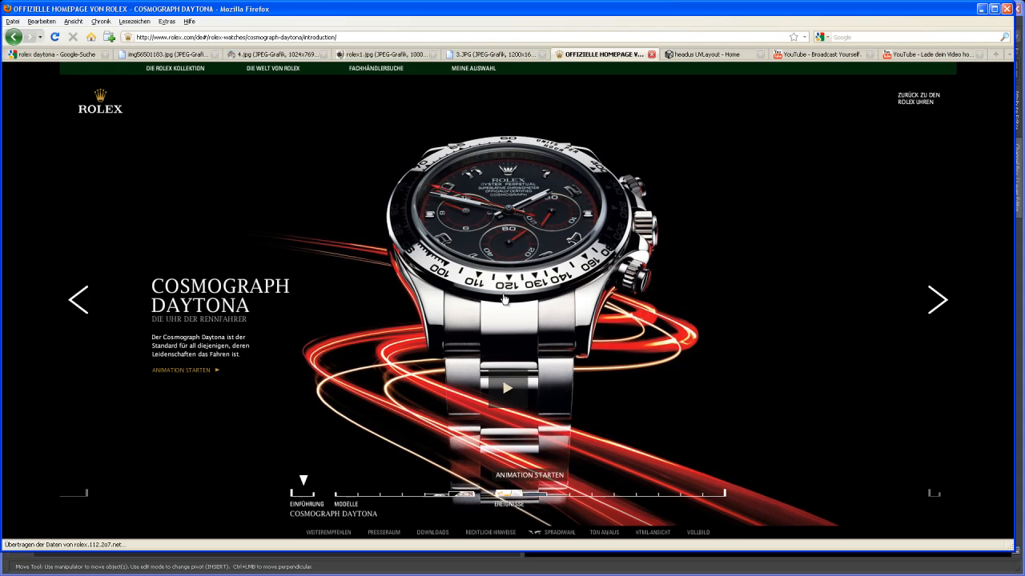
click(981, 9)
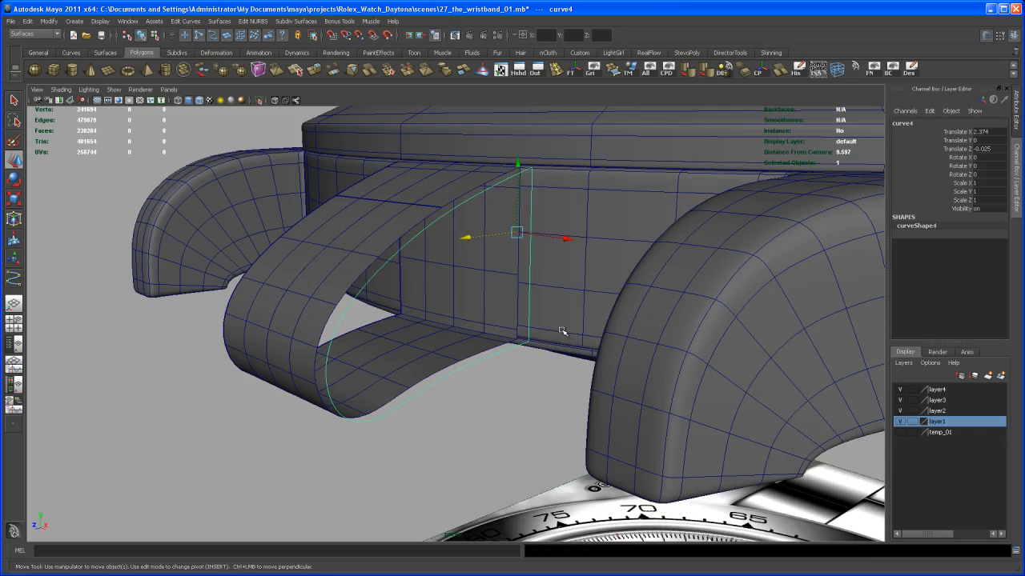
Step: Snap the duplicated curve's pivot onto its straight case-side segment, about halfway up
alt+drag(537, 340, 503, 338)
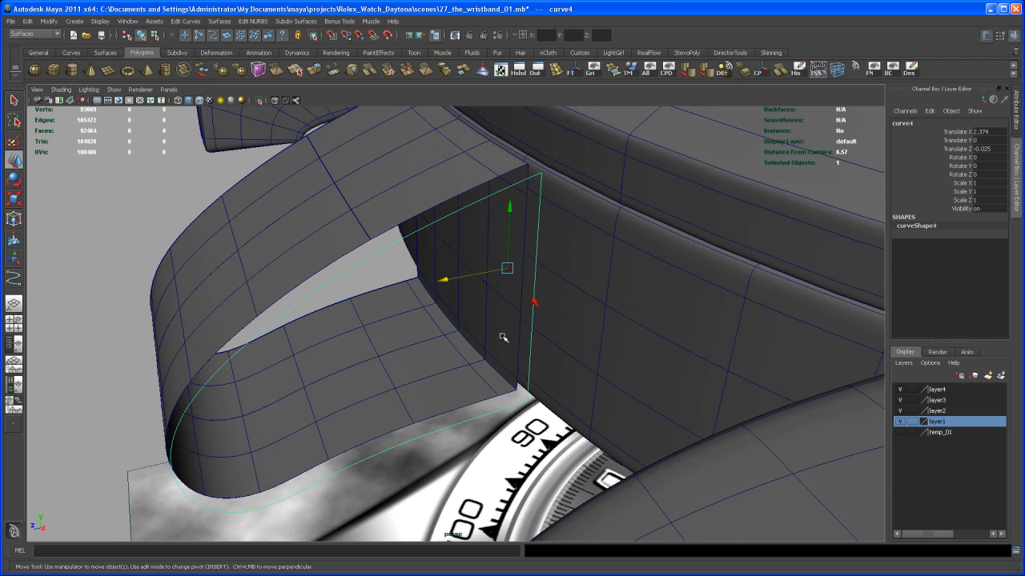
key(Insert)
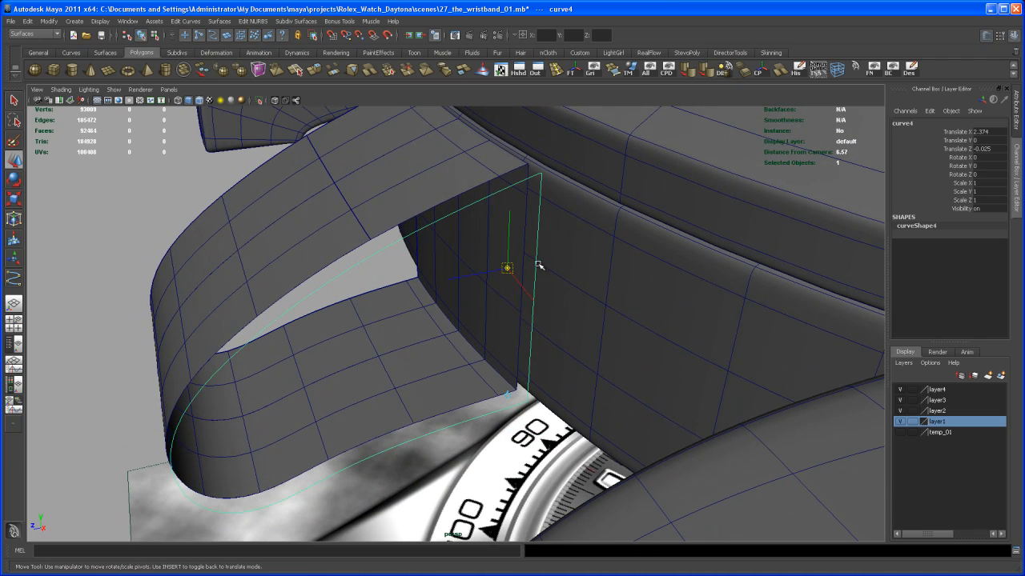
key(c)
middle_drag(536, 273, 537, 275)
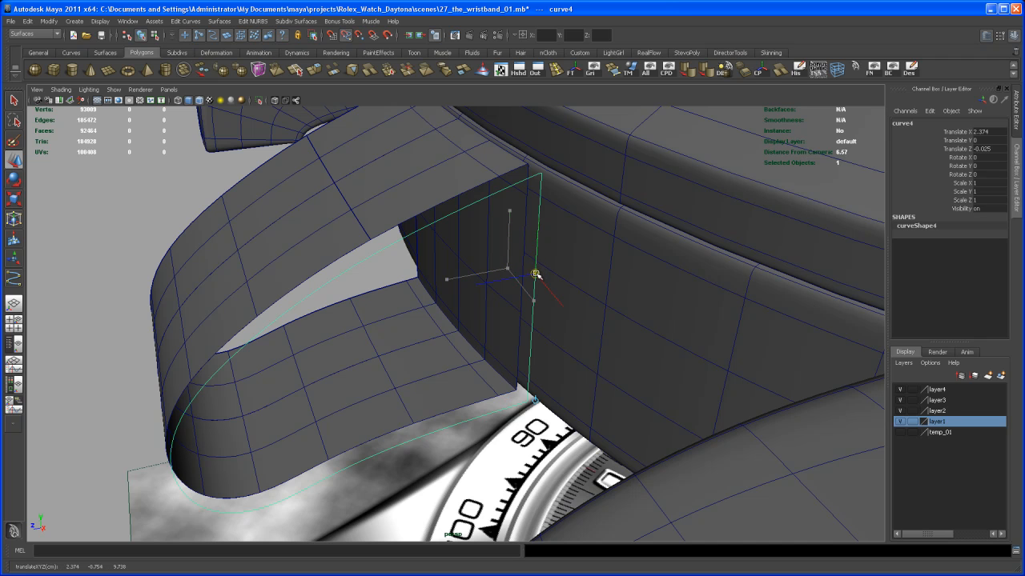
key(Insert)
alt+drag(549, 302, 544, 251)
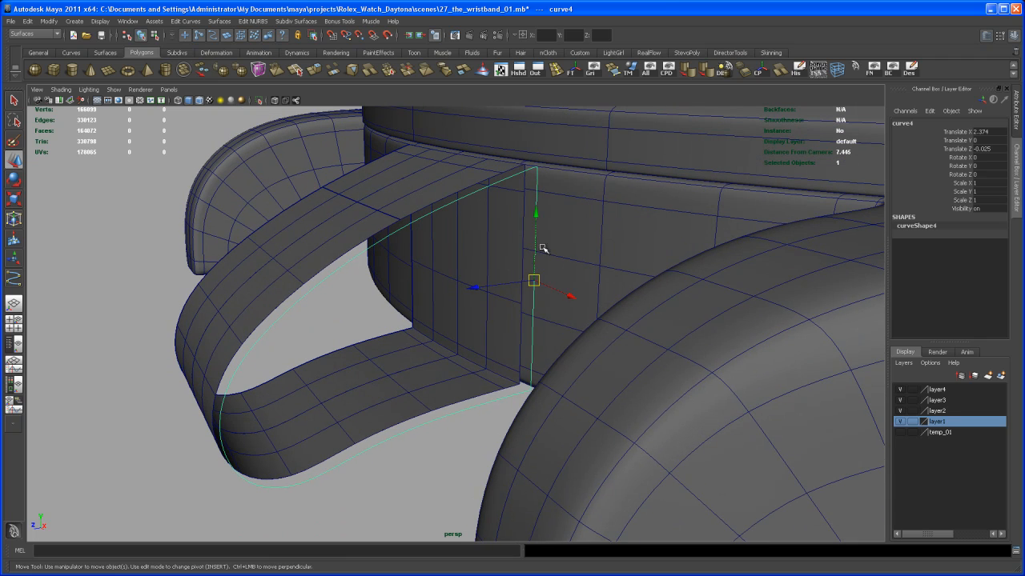
Step: Scale the duplicated curve down to 0.912 in Y and 0.764 in Z
key(r)
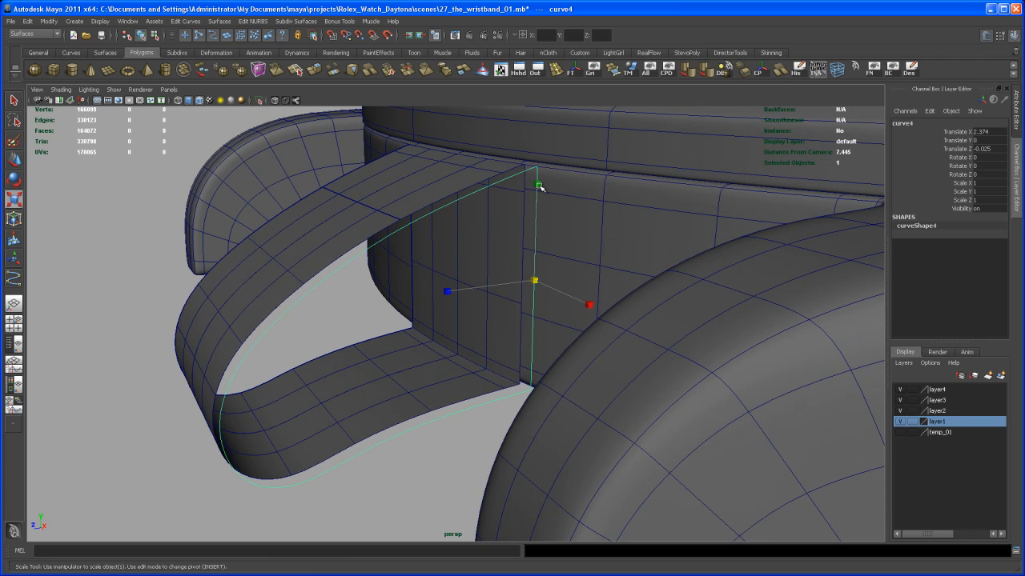
drag(541, 186, 538, 192)
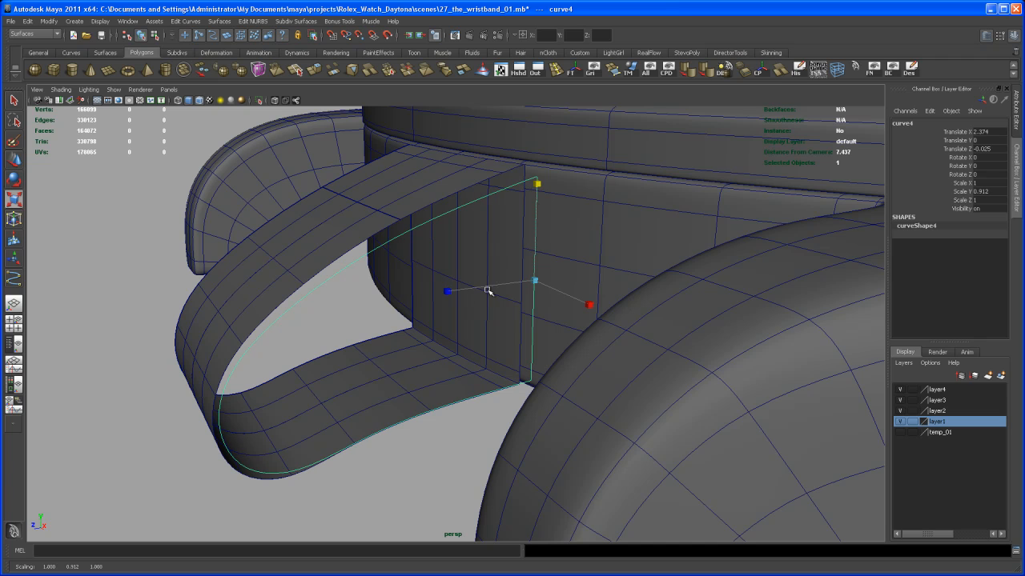
drag(448, 292, 461, 296)
key(space)
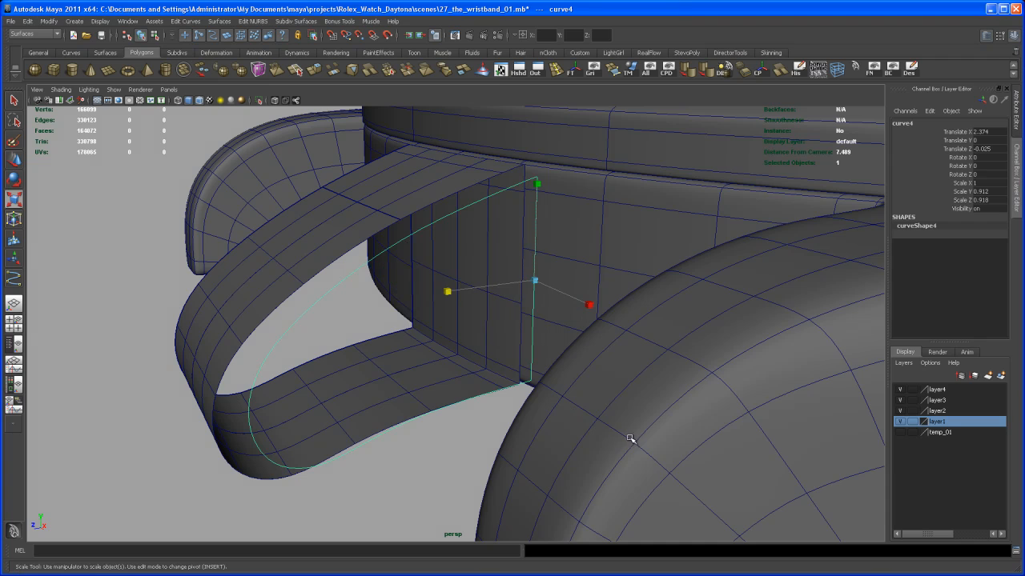
key(space)
key(space)
scroll(509, 385, up, 2)
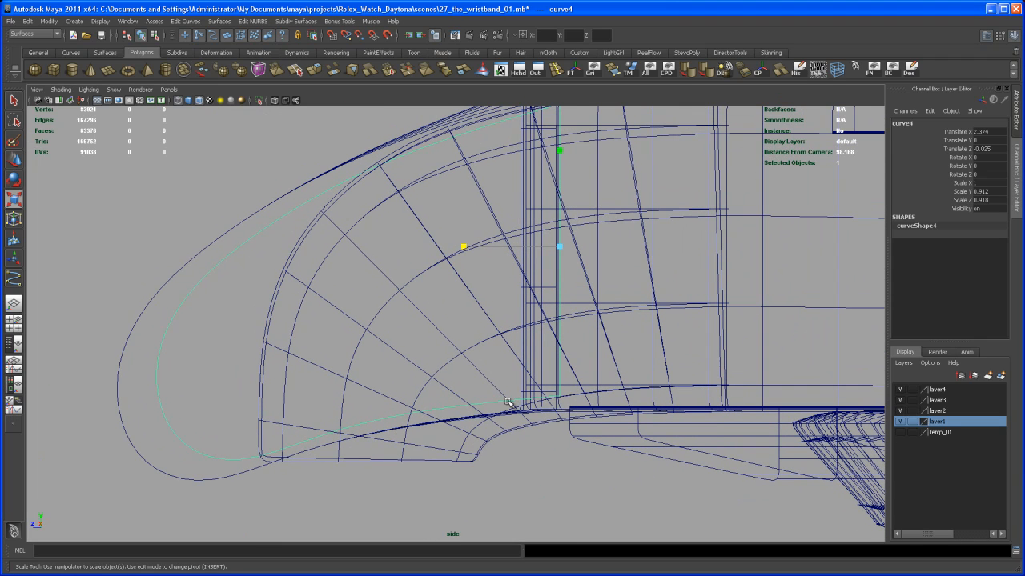
drag(468, 248, 478, 244)
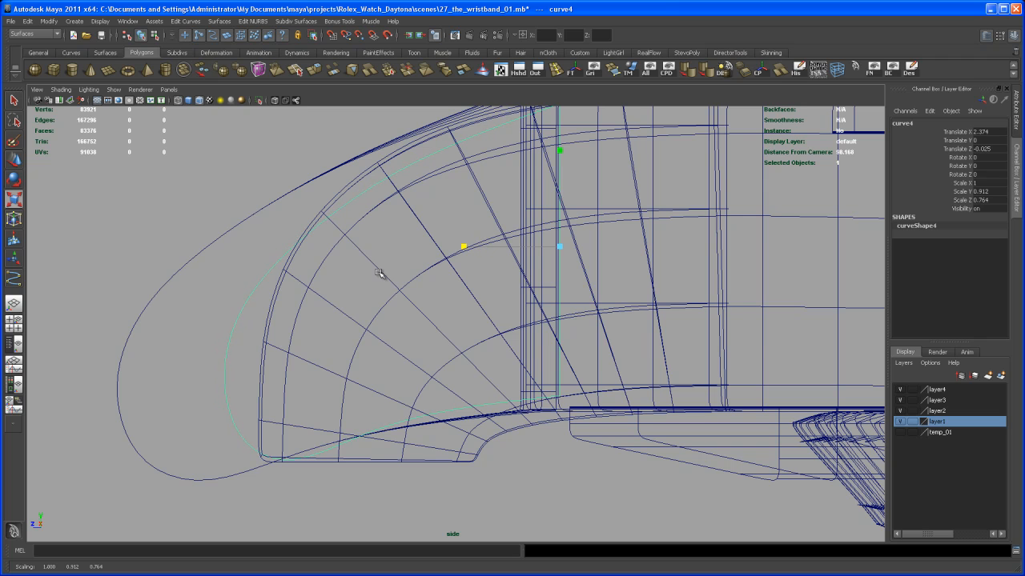
Step: Scale the duplicated curve to 0.621 in Z so it reaches the outer link's end line in the top reference image
key(space)
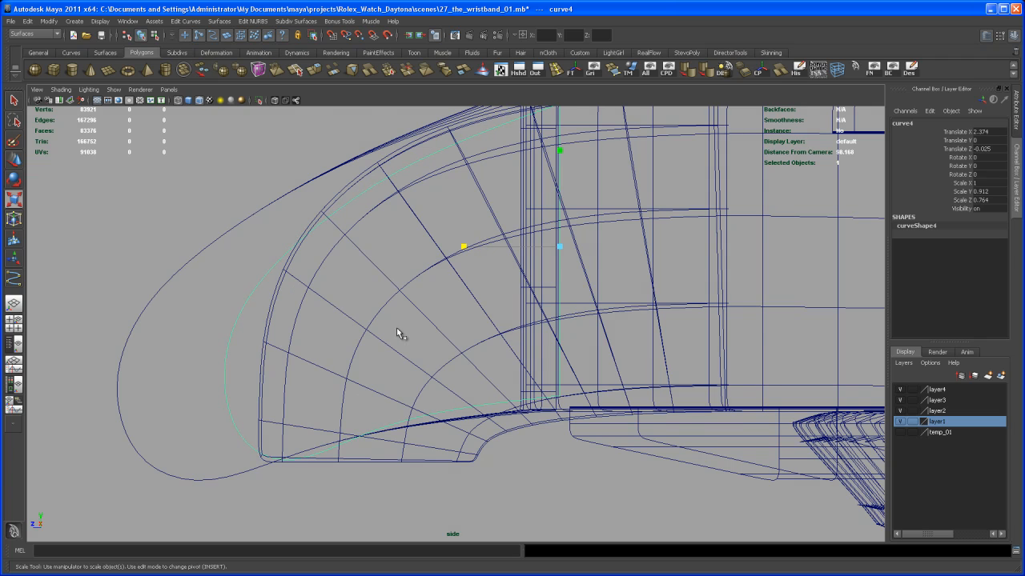
key(space)
key(space)
alt+middle_drag(422, 406, 399, 365)
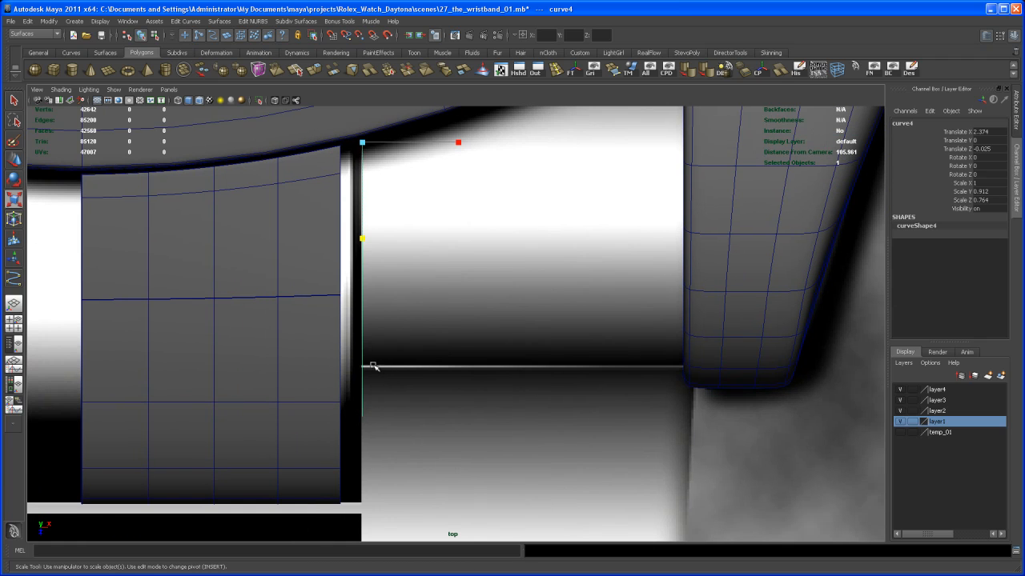
alt+middle_drag(453, 280, 440, 337)
alt+right_drag(442, 292, 440, 337)
alt+middle_drag(440, 337, 429, 319)
key(space)
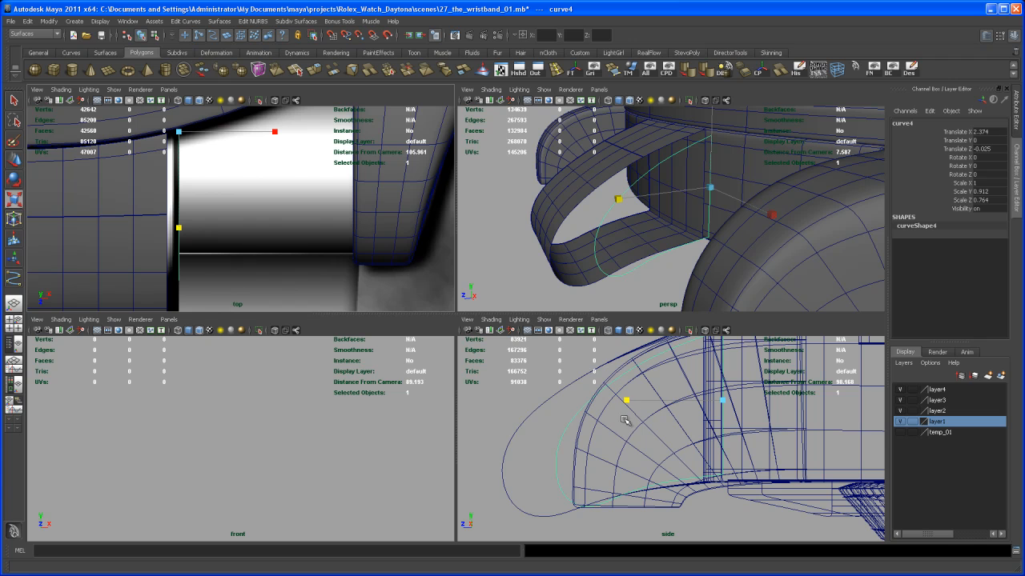
alt+right_drag(610, 424, 627, 409)
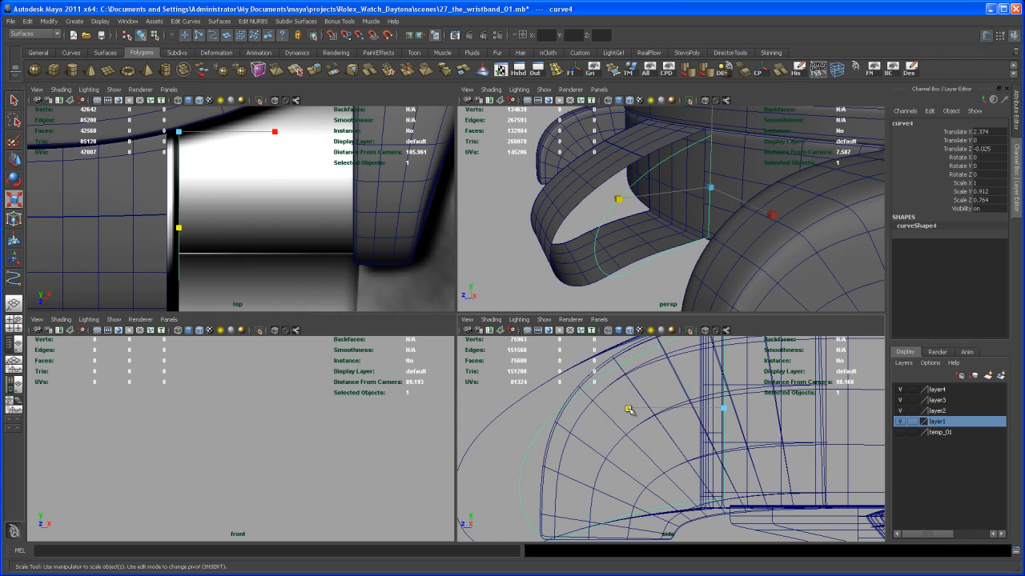
drag(630, 408, 645, 408)
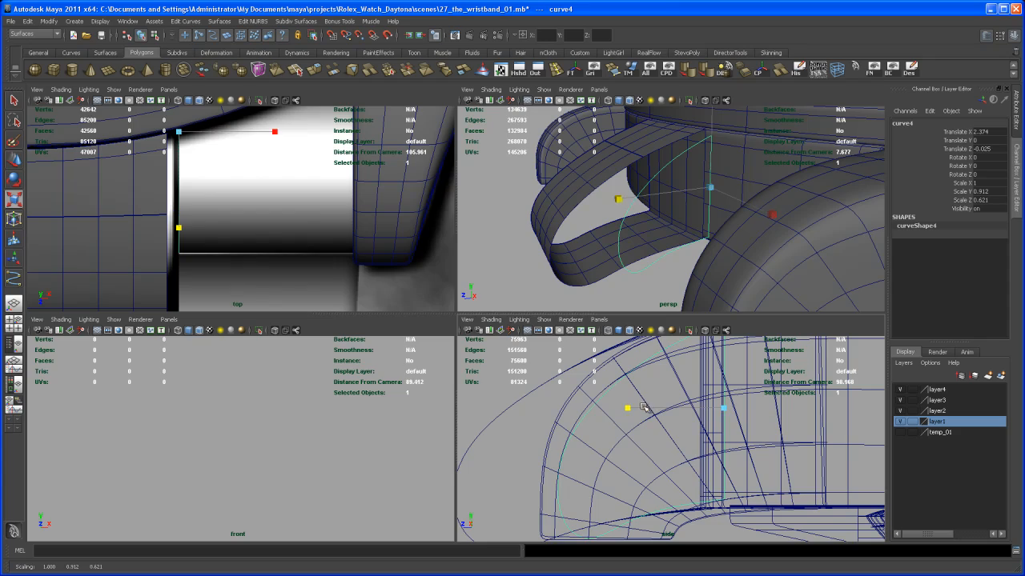
Step: Scale the duplicated curve to 0.94 in Y to refine its height against the case
key(space)
alt+drag(620, 313, 553, 244)
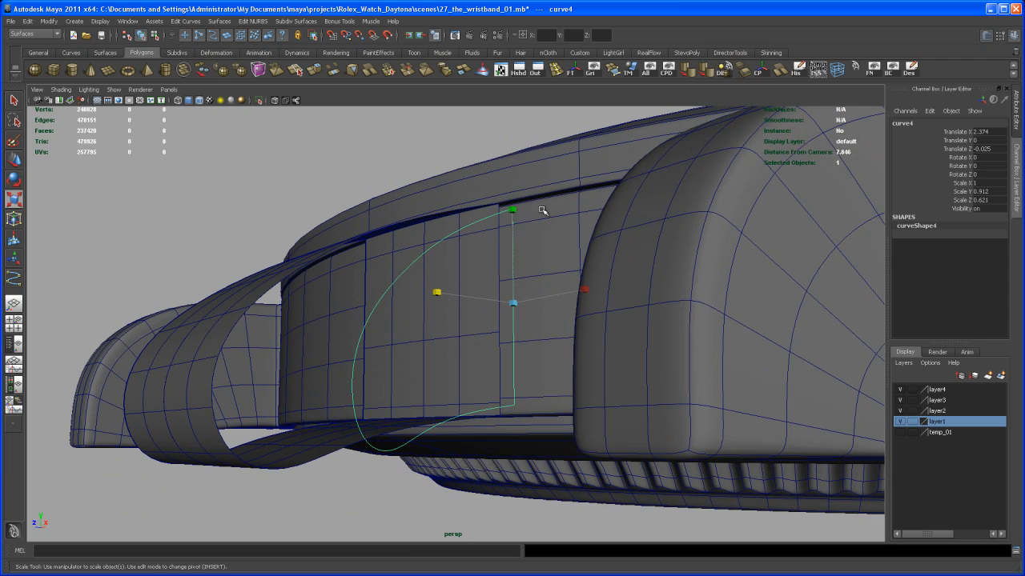
drag(513, 210, 514, 207)
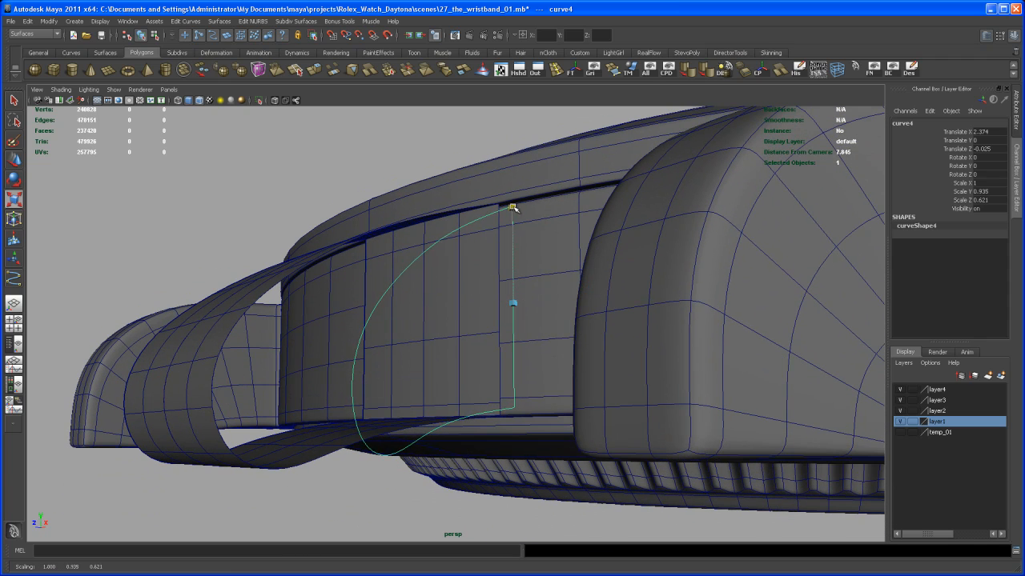
alt+drag(535, 296, 533, 304)
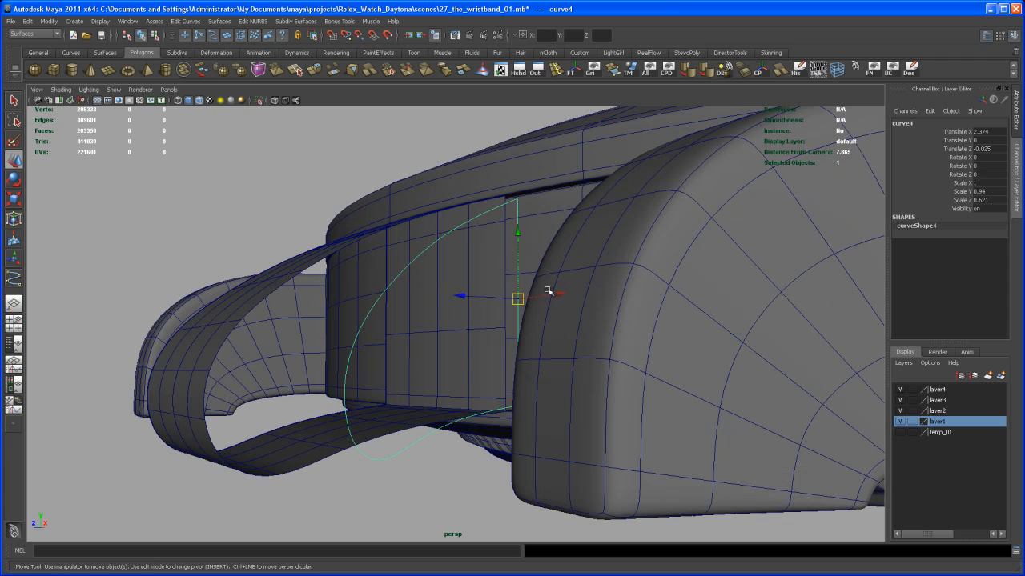
Step: Lower the duplicated curve to Y -0.056 to align its straight side with the case wall
key(w)
alt+drag(522, 229, 511, 193)
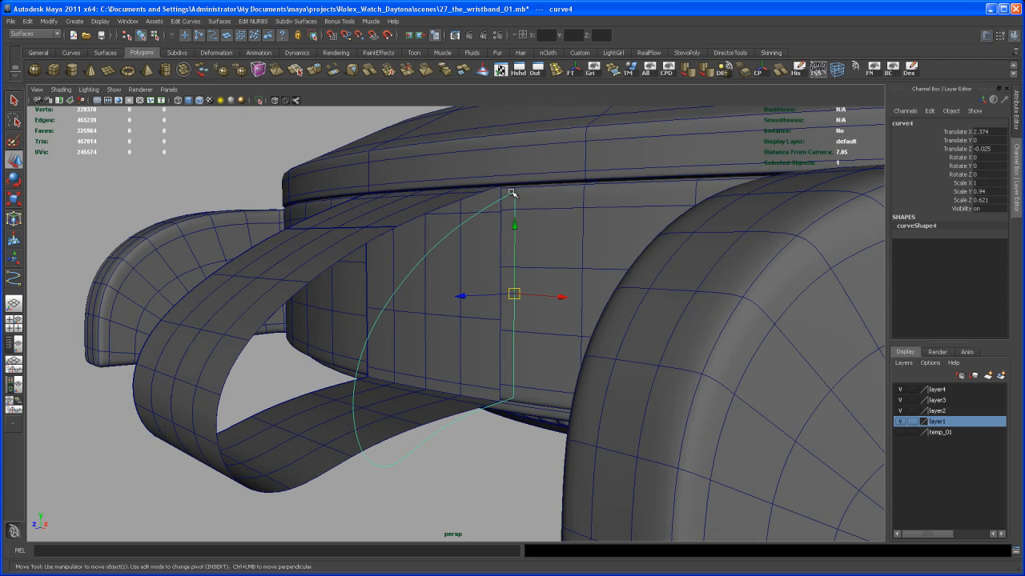
drag(515, 229, 515, 236)
alt+drag(526, 282, 520, 237)
alt+drag(515, 439, 537, 419)
drag(525, 197, 525, 200)
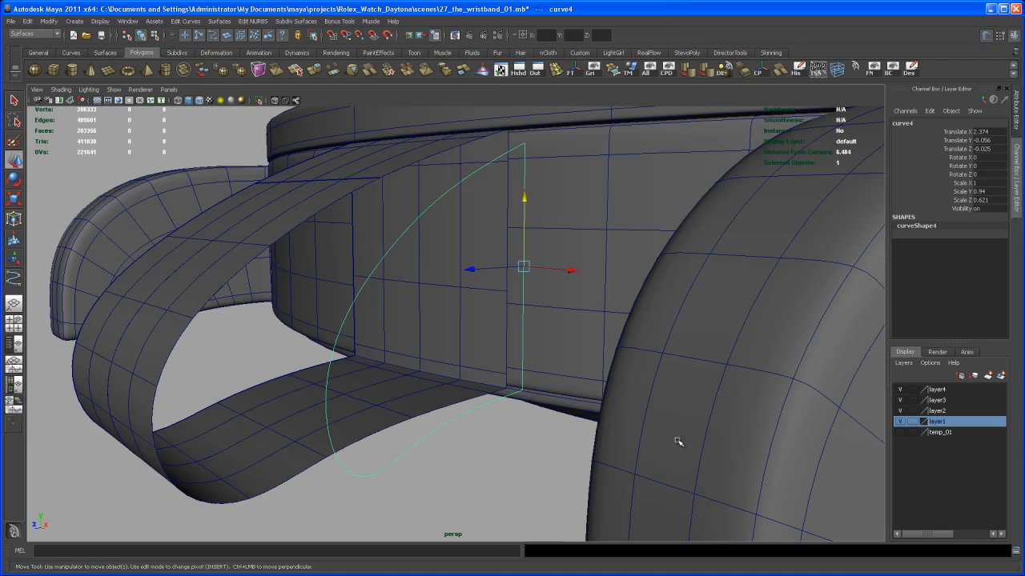
Step: Fine-tune the duplicated curve's height to Y -0.062 against the case's lower edge in the side view
key(space)
key(space)
scroll(666, 473, up, 5)
scroll(558, 466, down, 4)
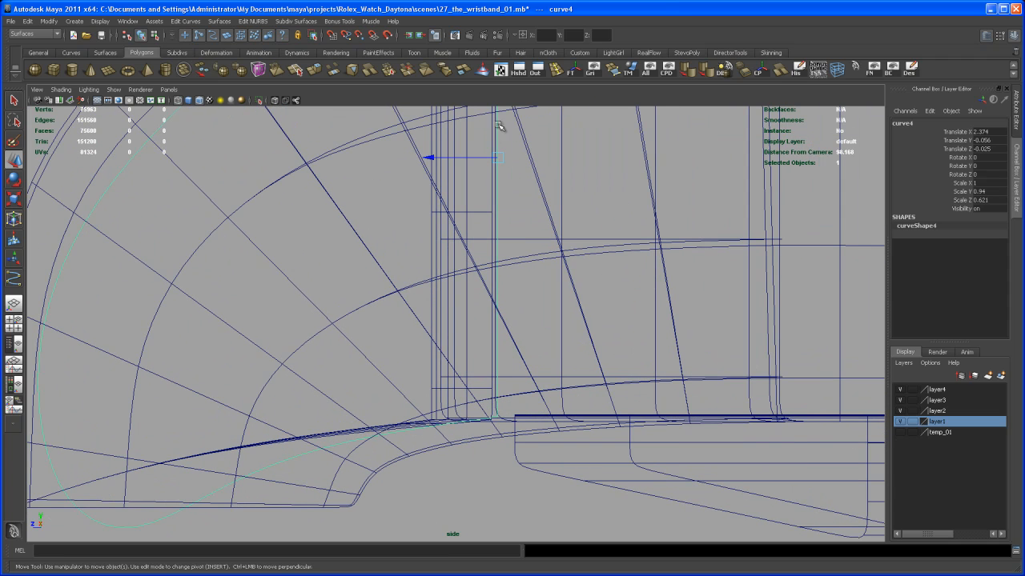
drag(497, 134, 500, 136)
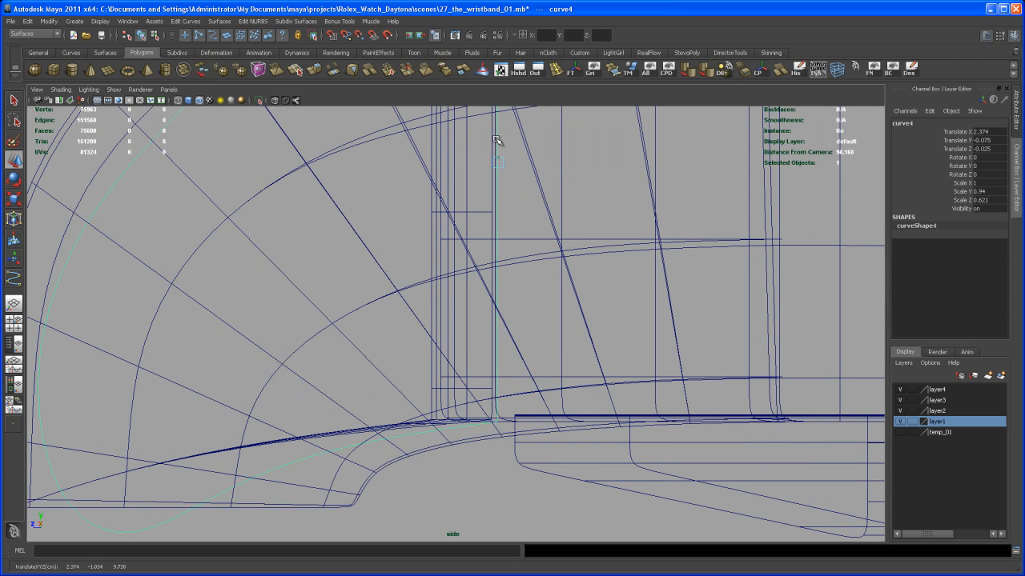
key(space)
key(space)
Step: Raise the duplicated curve's rounded-end control vertices in Y, in successively smaller groups down to cv[2:7], to reshape the smaller link profile
alt+drag(593, 337, 553, 338)
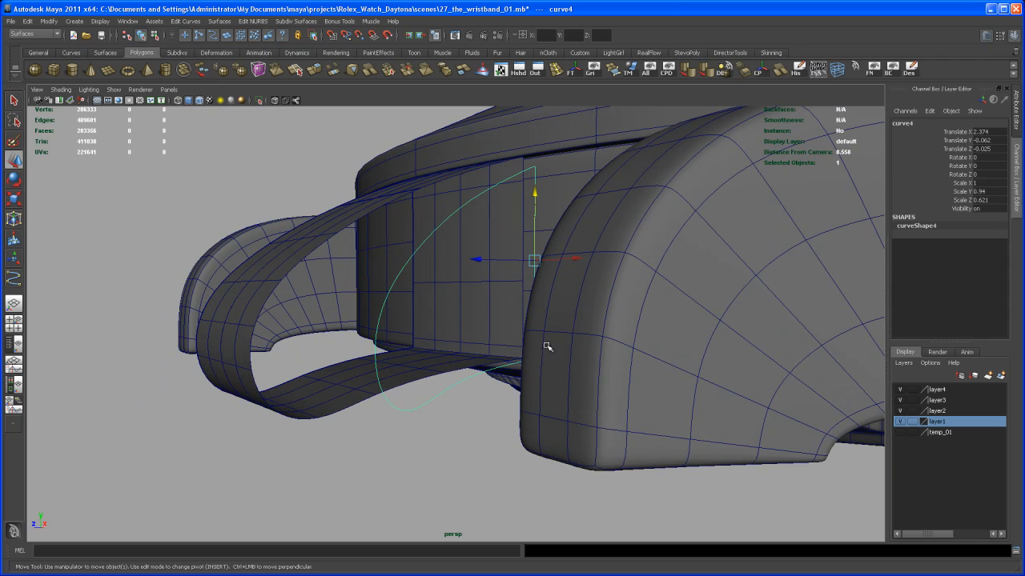
right_drag(468, 381, 445, 385)
alt+drag(445, 385, 472, 357)
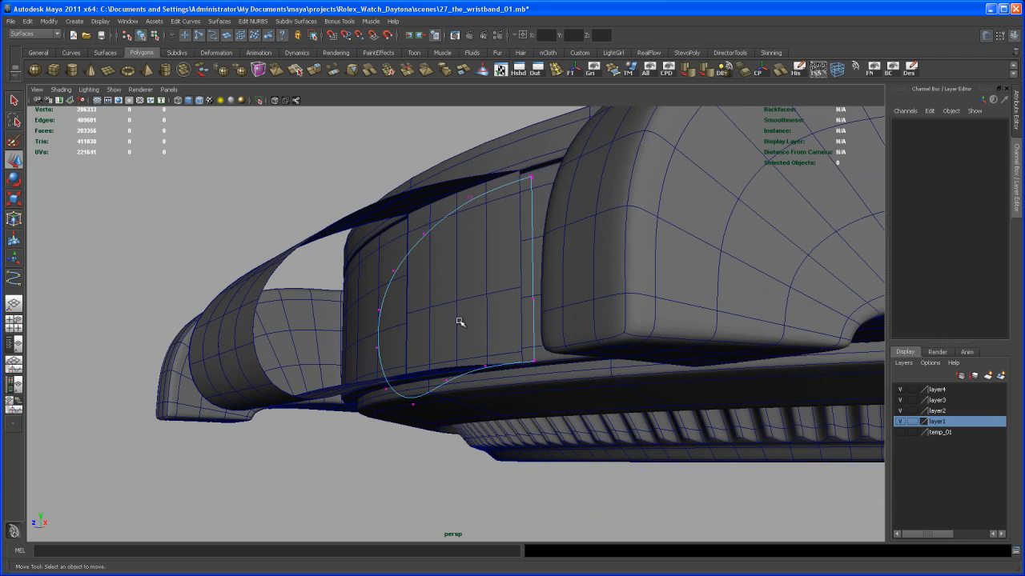
alt+drag(388, 204, 488, 414)
drag(434, 247, 435, 244)
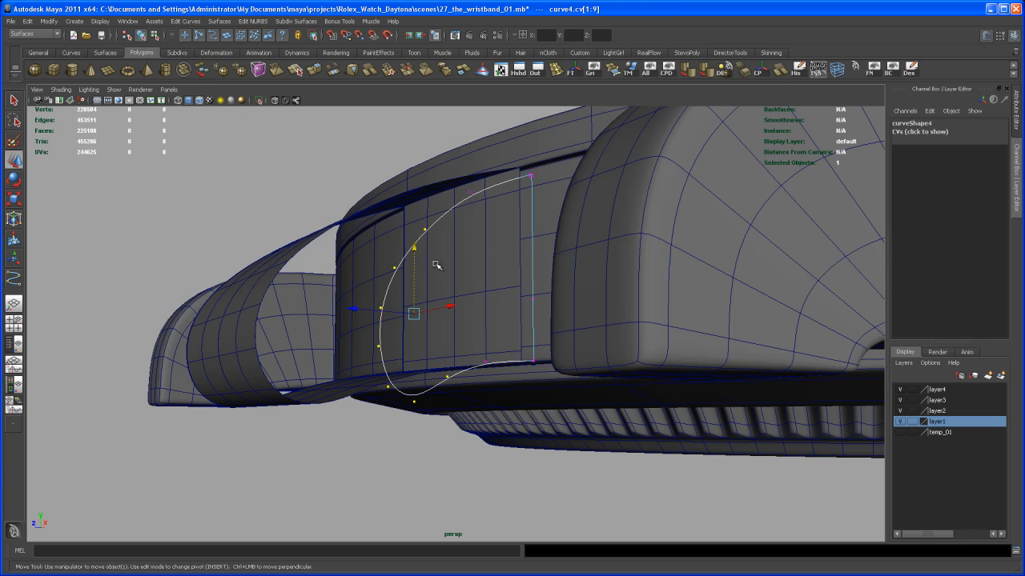
drag(416, 273, 415, 268)
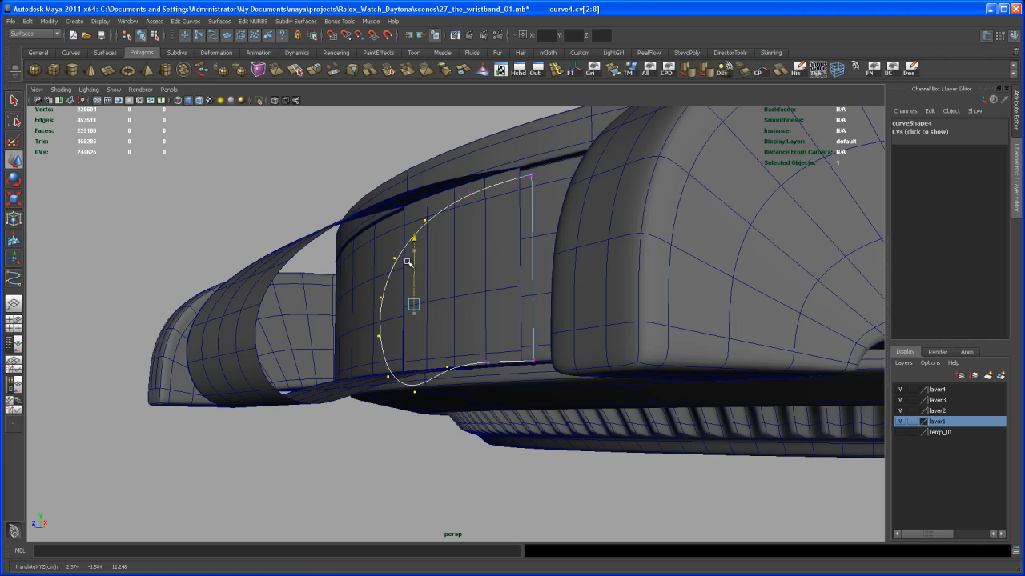
drag(340, 197, 434, 414)
drag(406, 271, 551, 370)
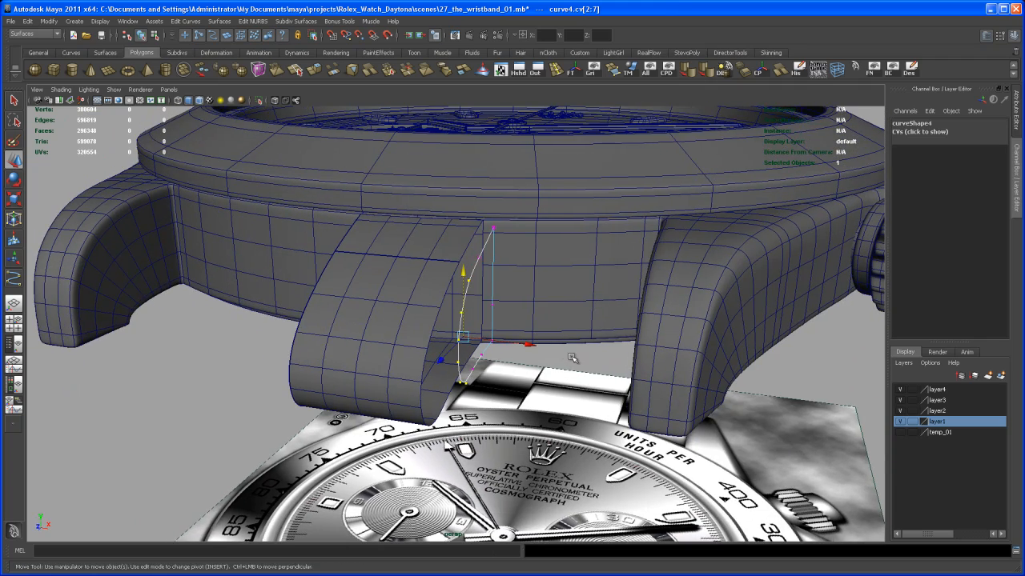